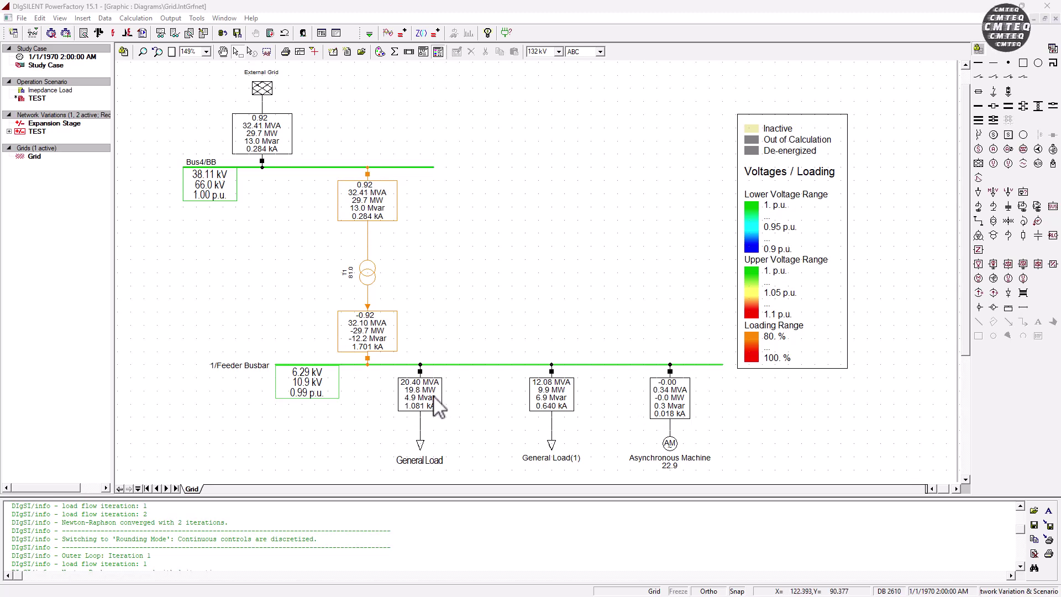
- Place a synchronous machine on the 1/Feeder Busbar, attached at free bay 5
left_click(362, 365)
left_click(422, 336)
left_click(978, 149)
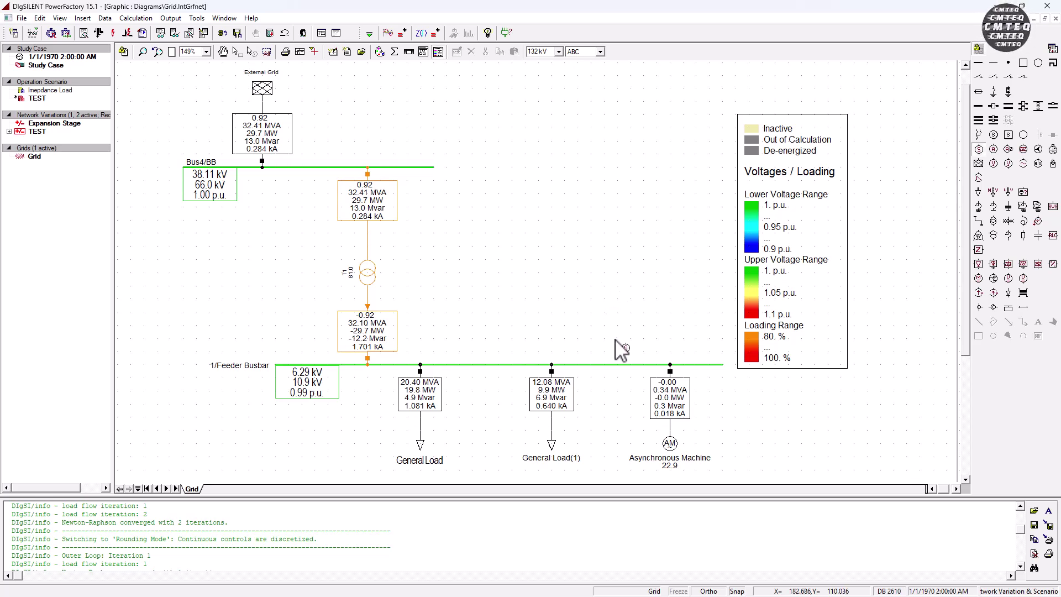
left_click(605, 365)
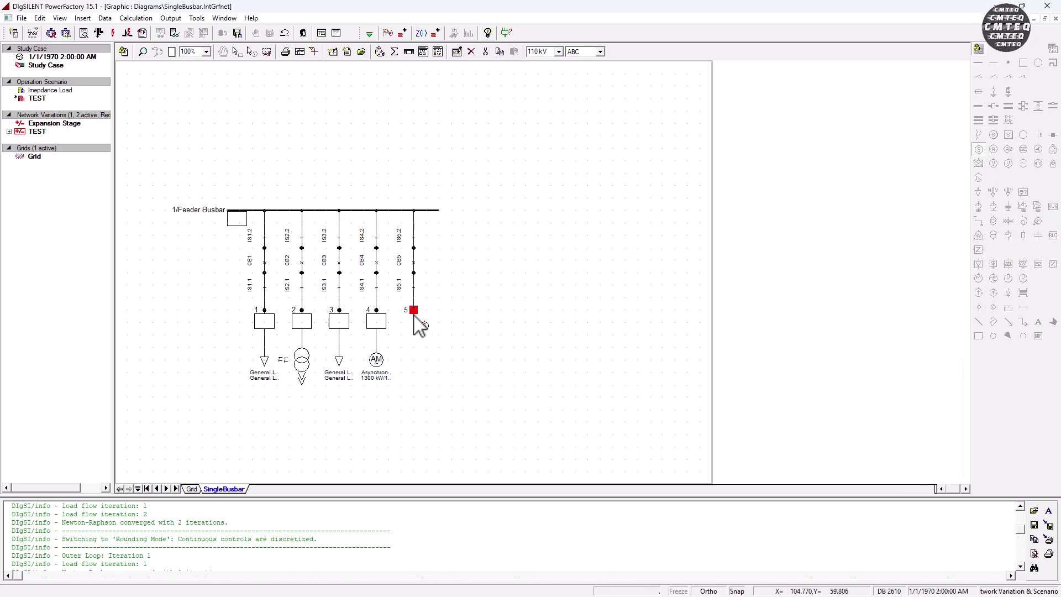
left_click(416, 319)
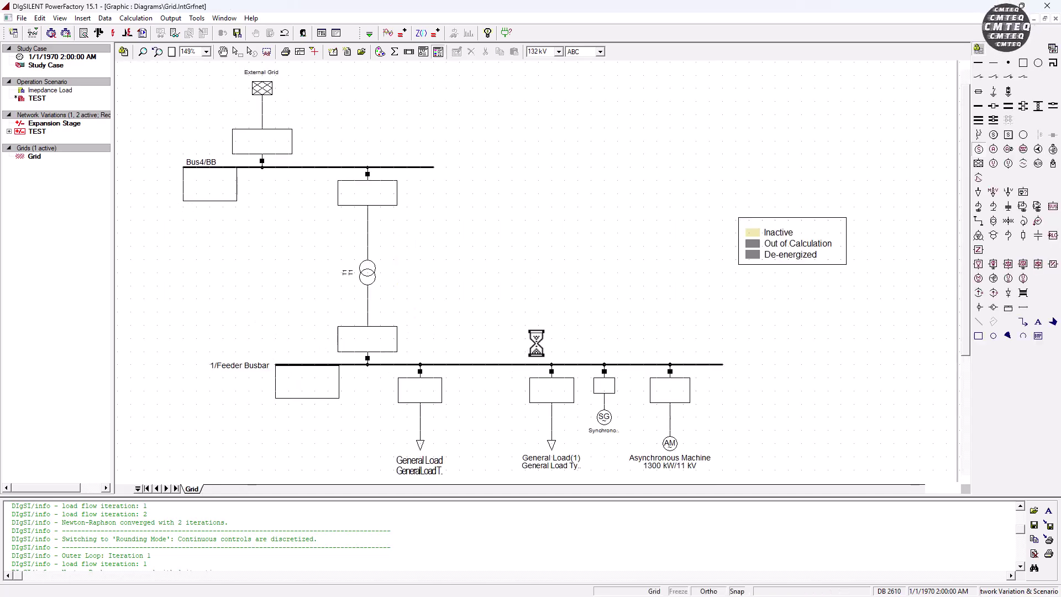
key("Escape")
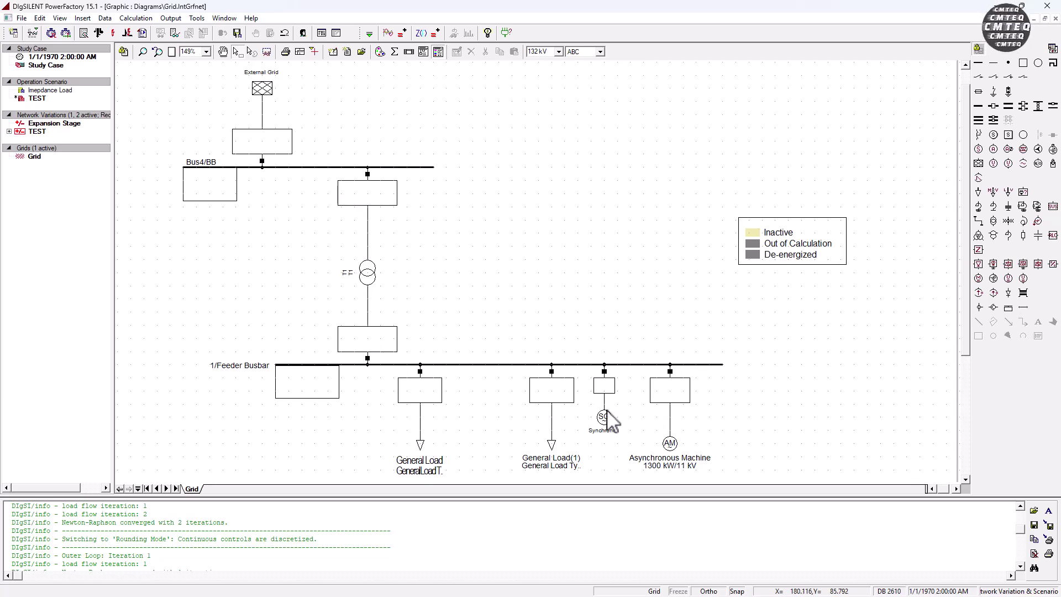
- Flip the new synchronous generator above the 1/Feeder Busbar and select it
right_click(607, 419)
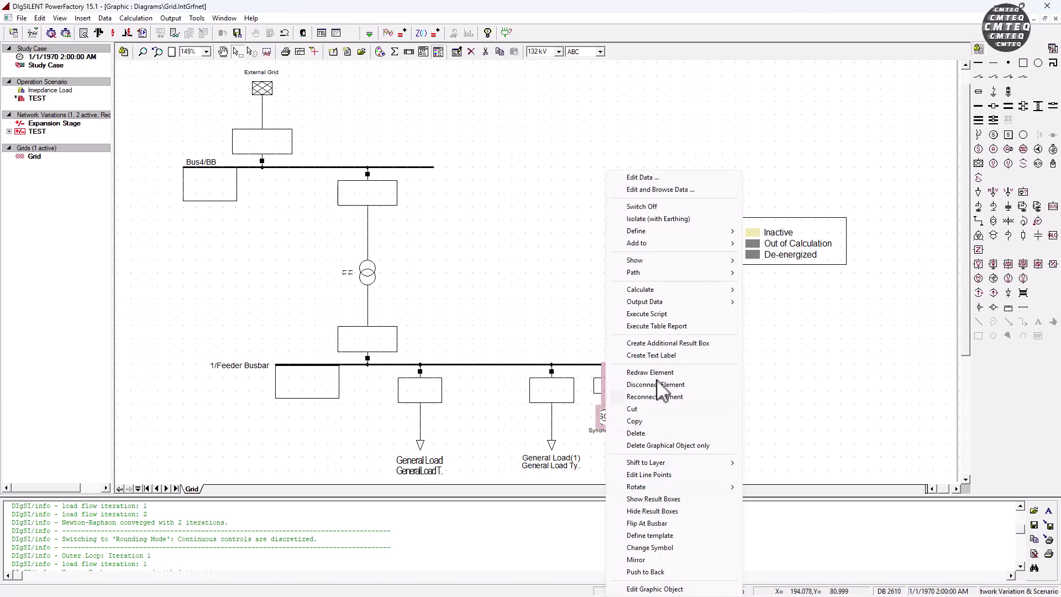
left_click(663, 524)
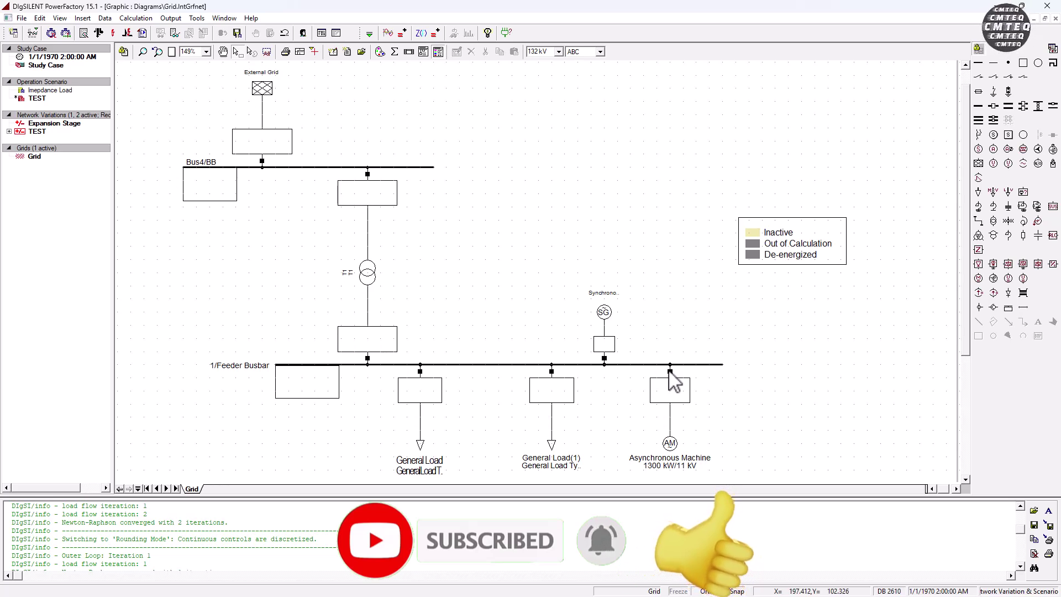
left_click(607, 312)
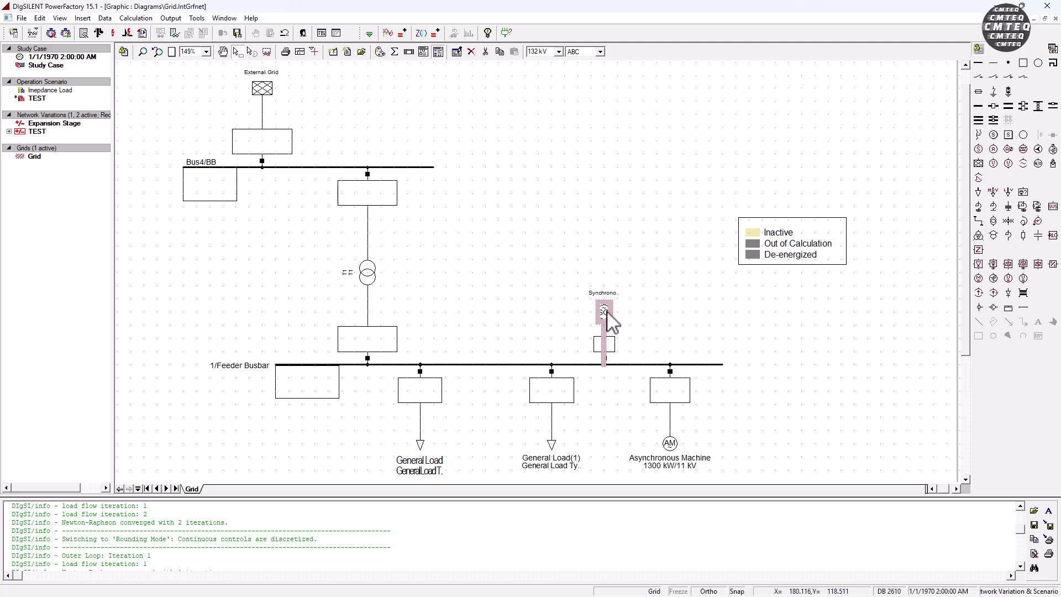
- Show the Load Flow page of the synchronous generator's edit dialog
double_click(606, 311)
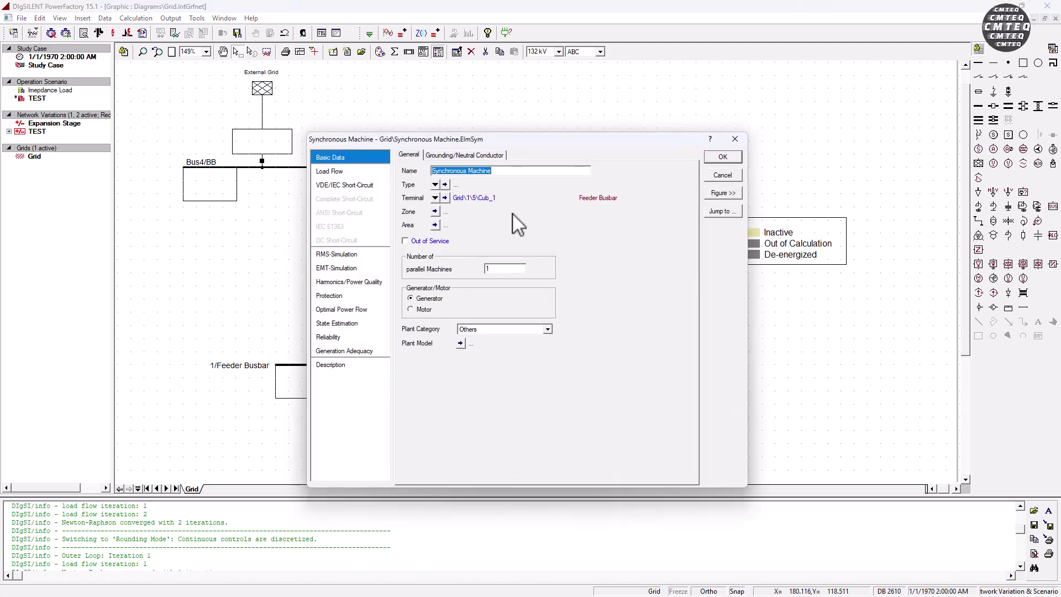
left_click(345, 174)
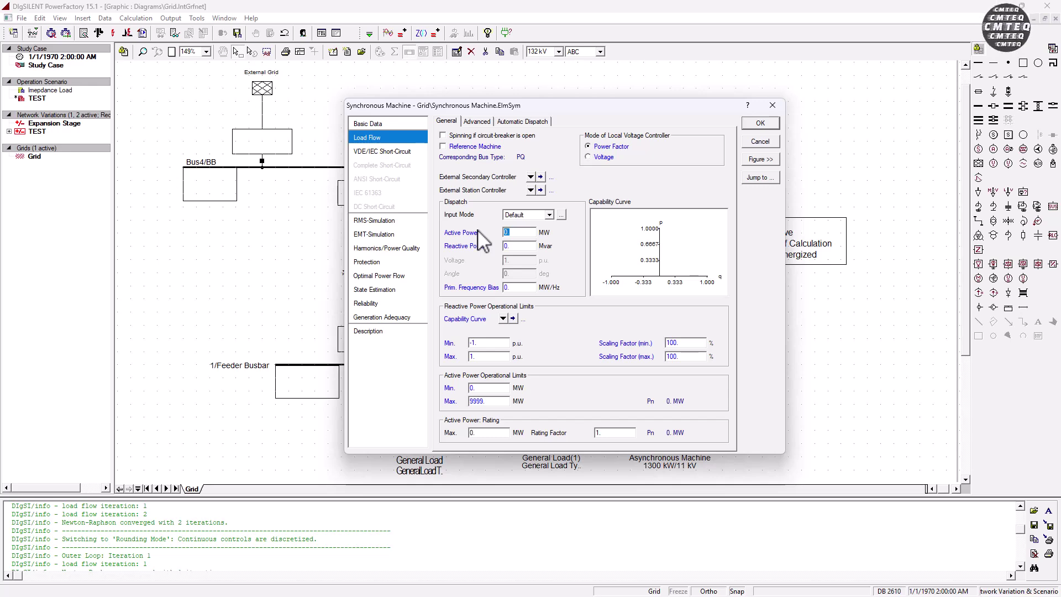
- Enter 20 MW as the generator's active power dispatch, leaving reactive power at 0 Mvar
type(".")
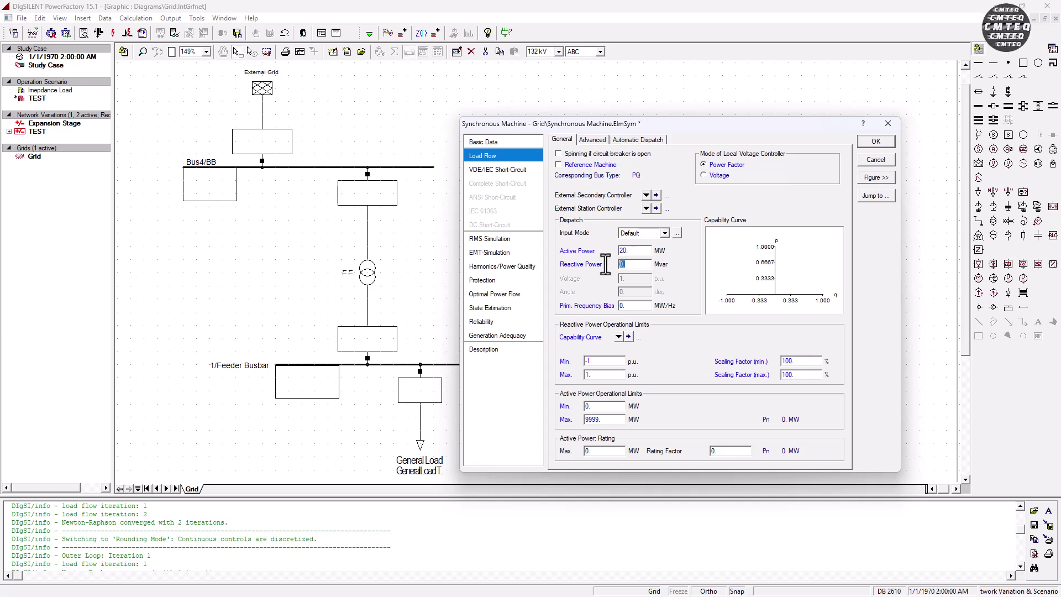
left_click(637, 264)
left_click_drag(680, 125, 630, 58)
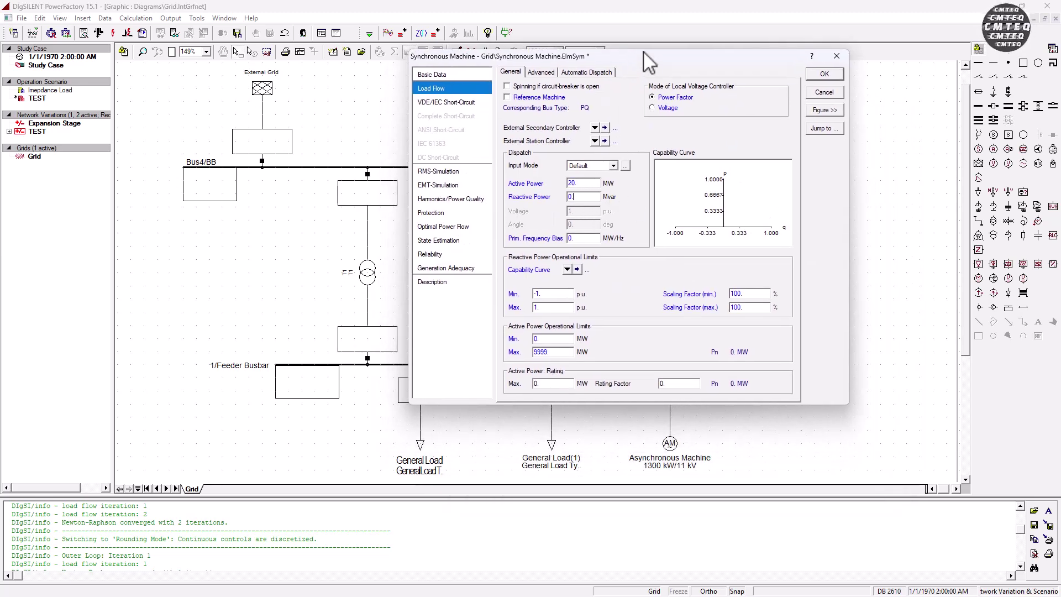
left_click_drag(643, 56, 585, 42)
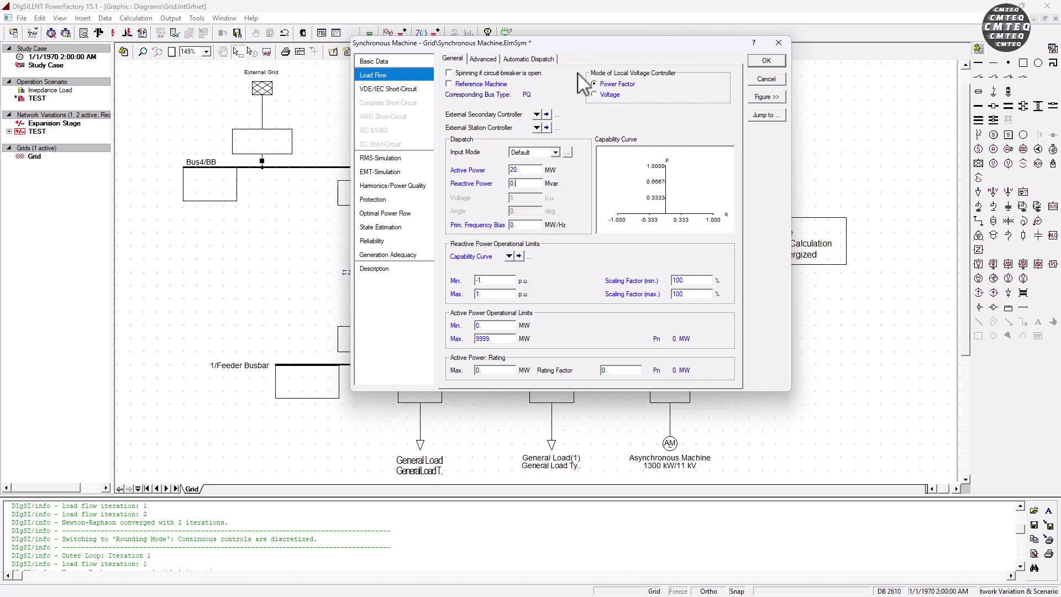
left_click_drag(596, 49, 728, 92)
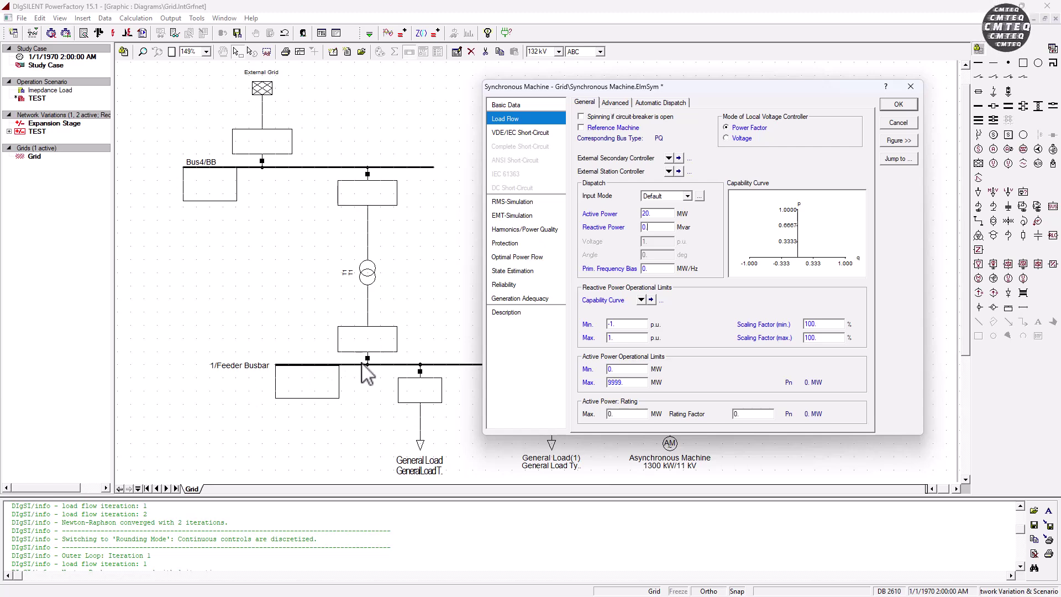
left_click_drag(735, 93, 636, 76)
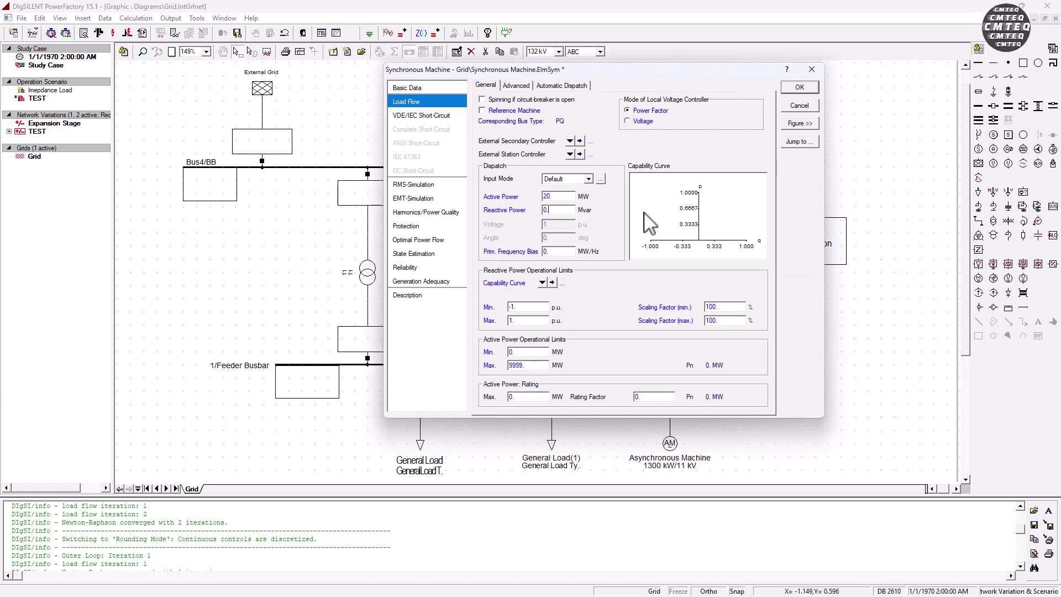
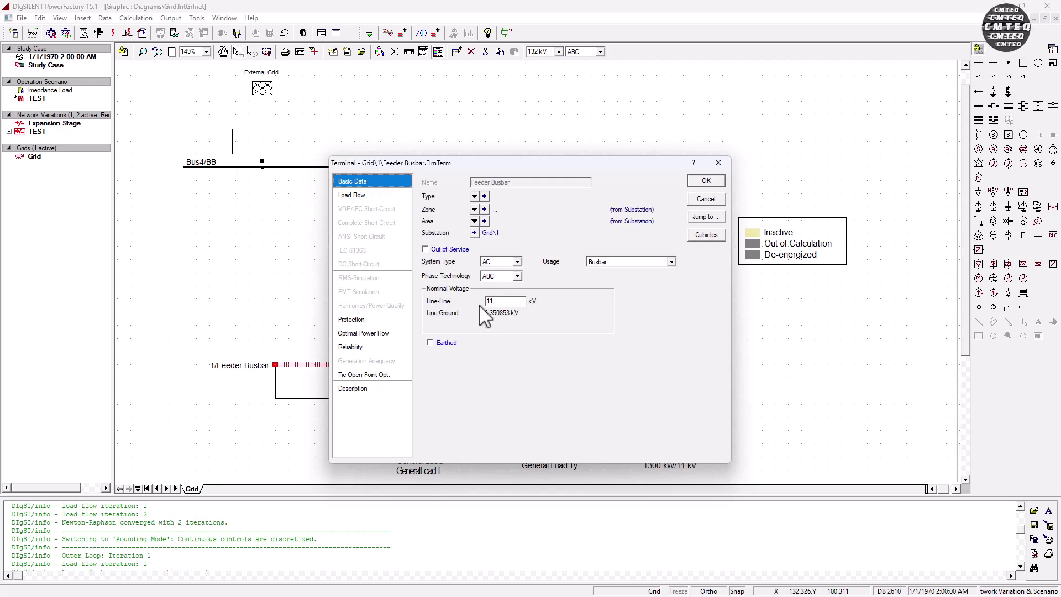
- Accept the 11 kV Feeder Busbar settings and select the busbar on the diagram
double_click(500, 302)
left_click(704, 182)
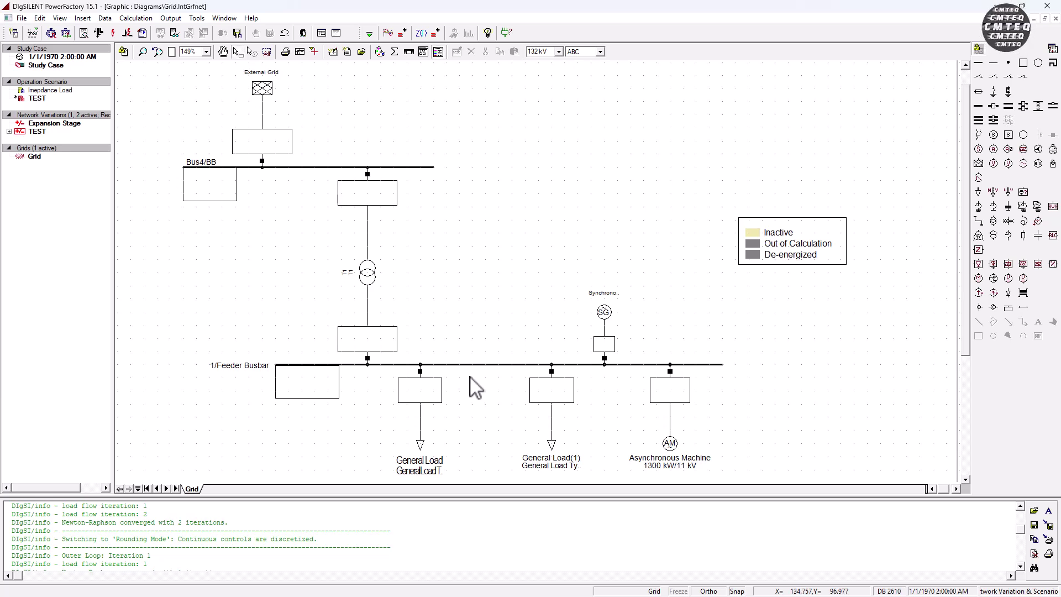
left_click(482, 365)
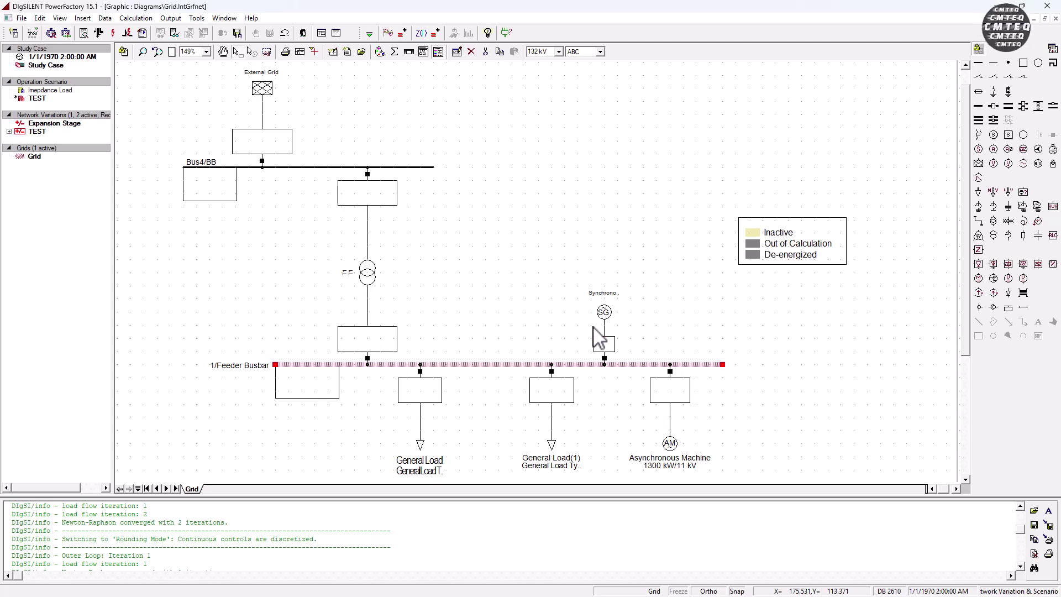
- Open the synchronous generator's properties and create a new project machine type
left_click(604, 313)
double_click(604, 313)
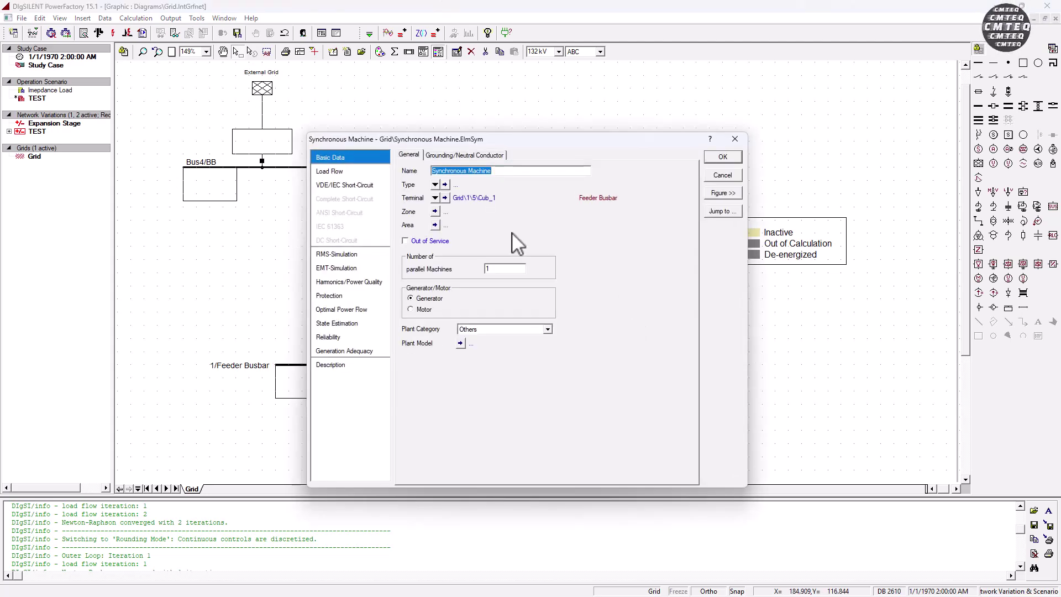
left_click(435, 185)
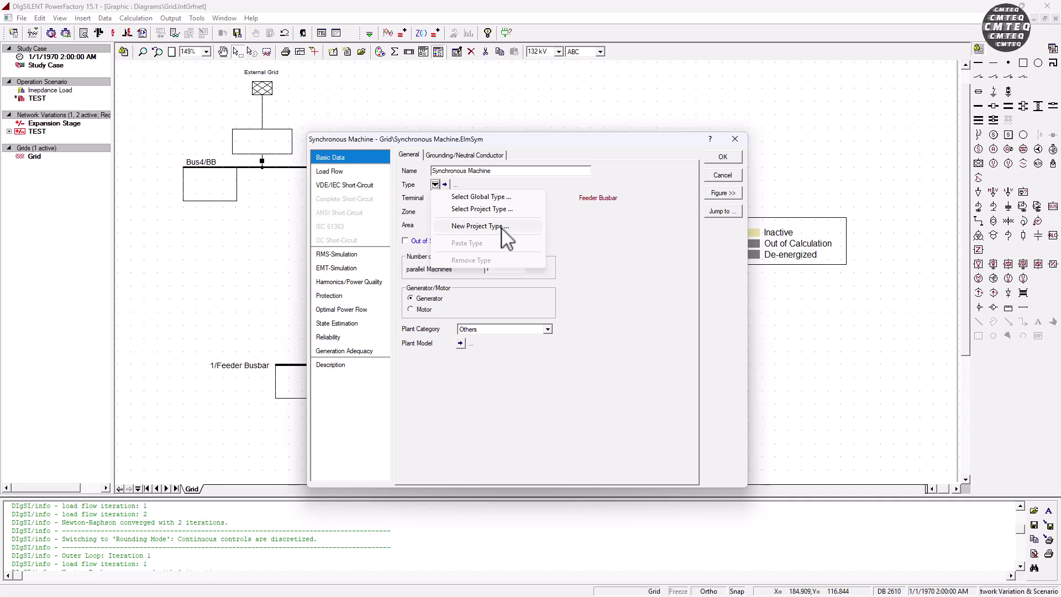
left_click(420, 198)
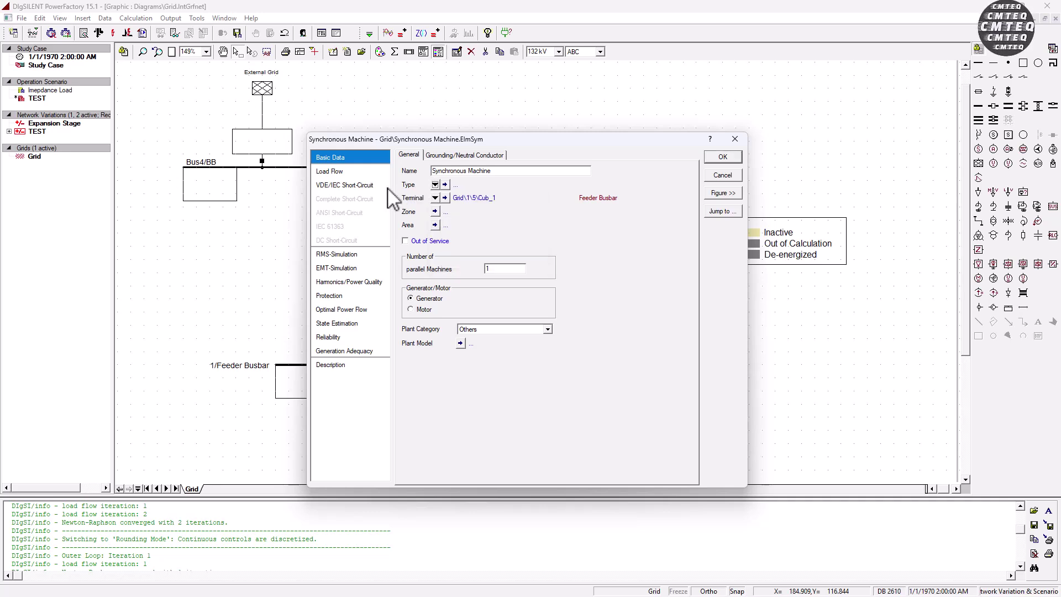
left_click(435, 185)
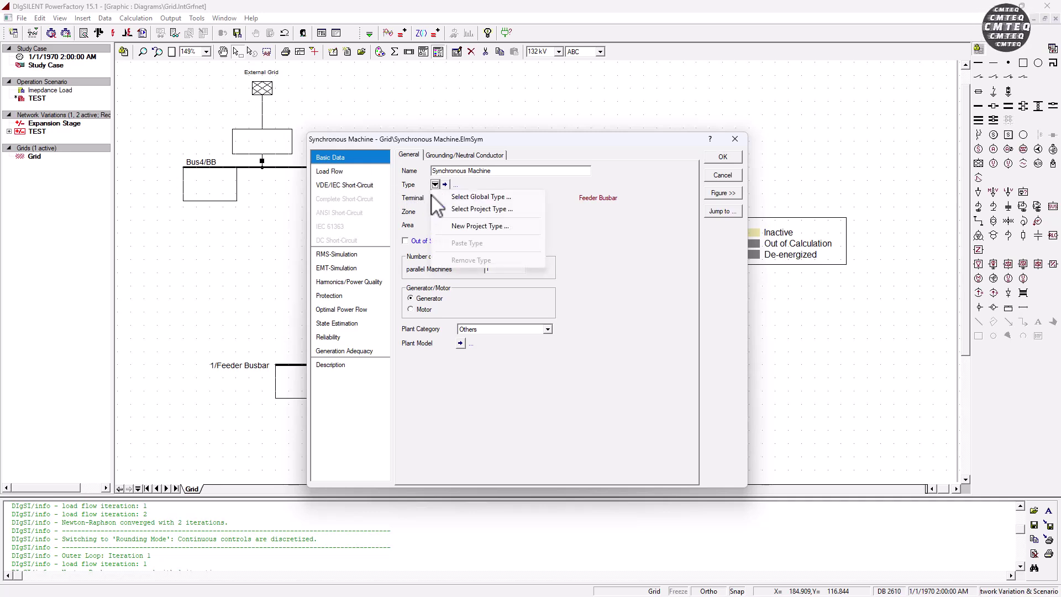
left_click(491, 226)
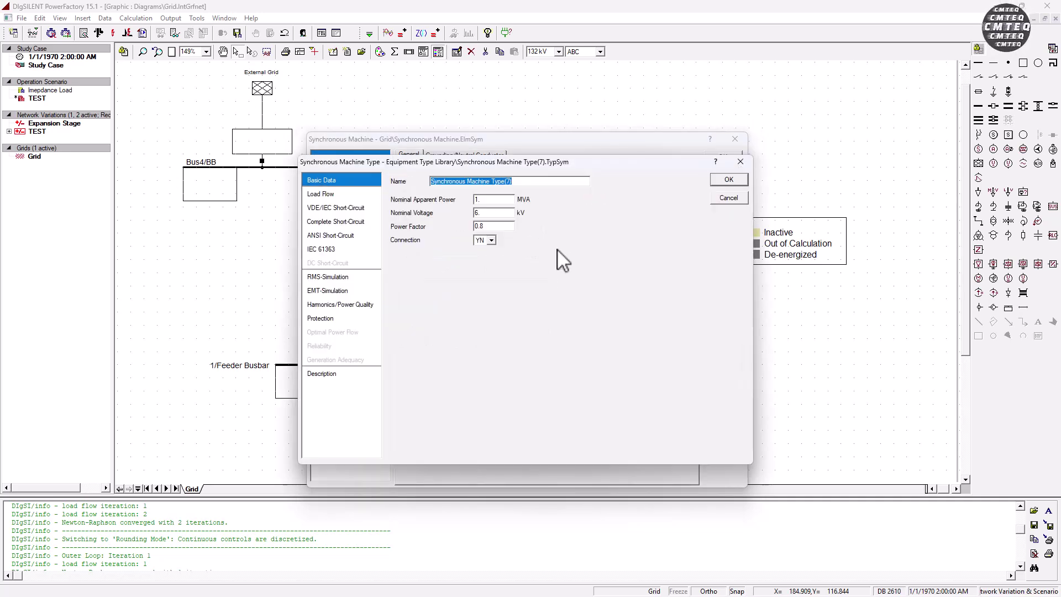
- Rate the new type 30 MVA, 11 kV, power factor 0.85, and accept the generator
key("Tab")
type("30")
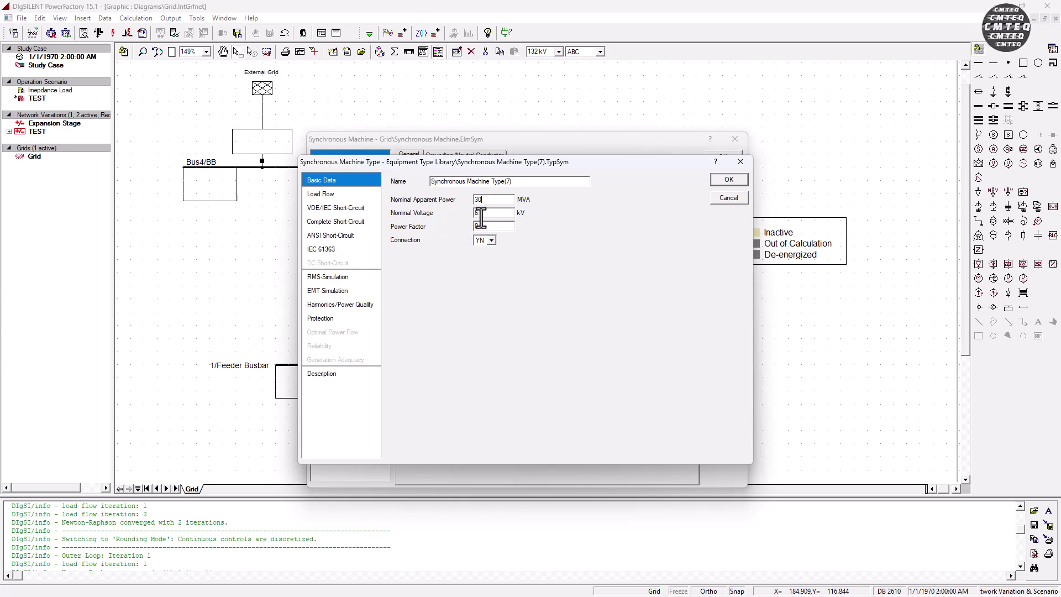
key("Tab")
key("Tab")
left_click(479, 226)
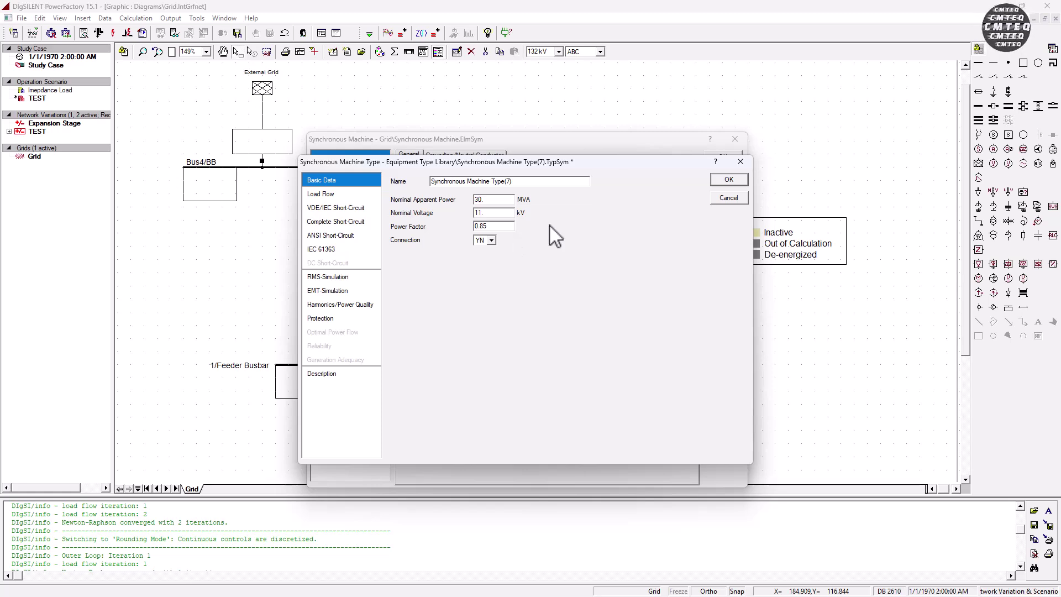
left_click(730, 181)
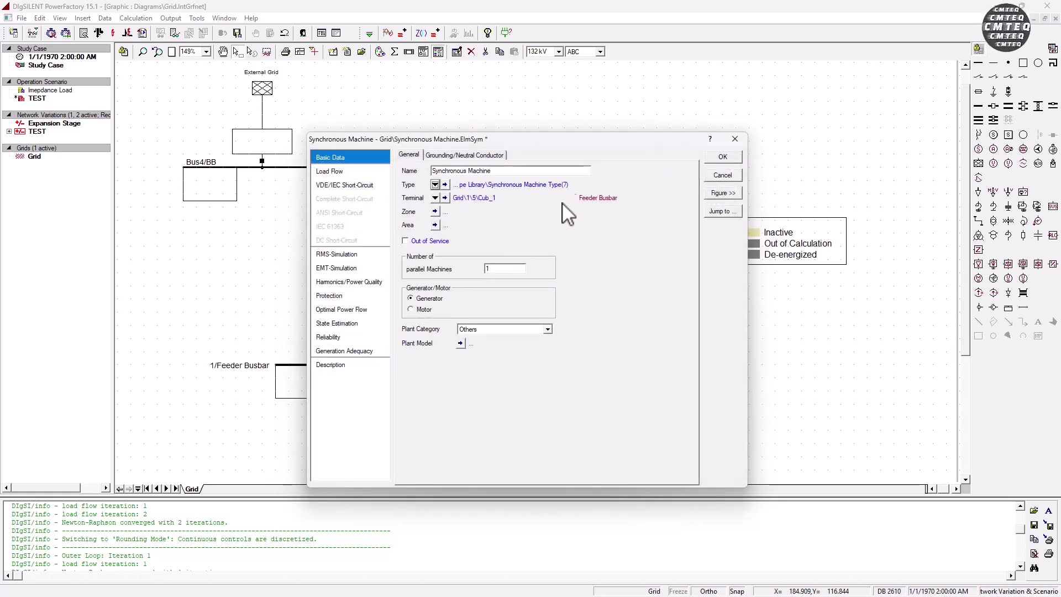
left_click(723, 158)
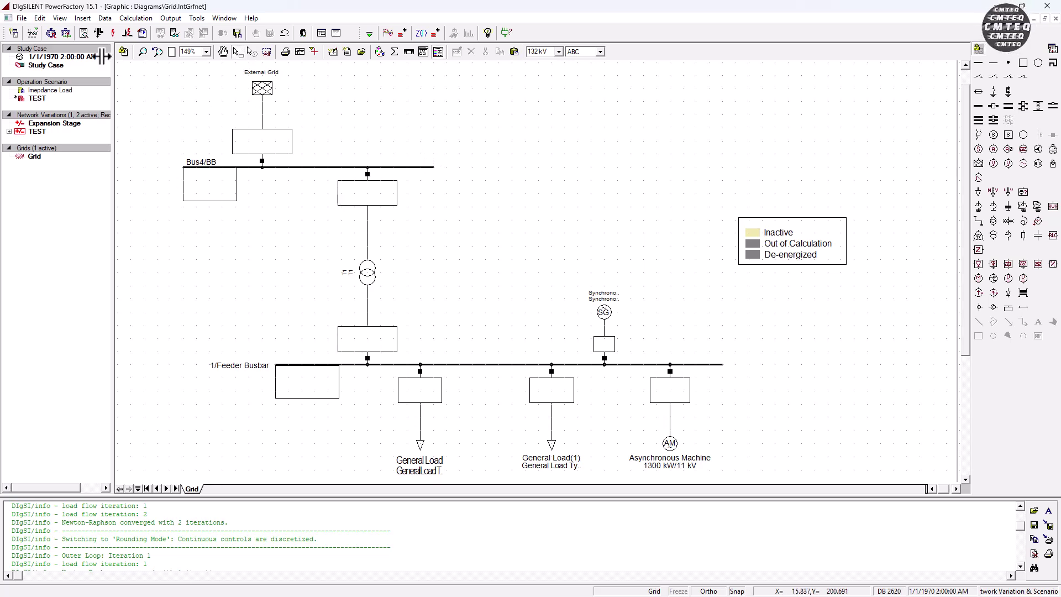
- Set load flow active power control to 'according to Secondary Control' and close without running
left_click(100, 33)
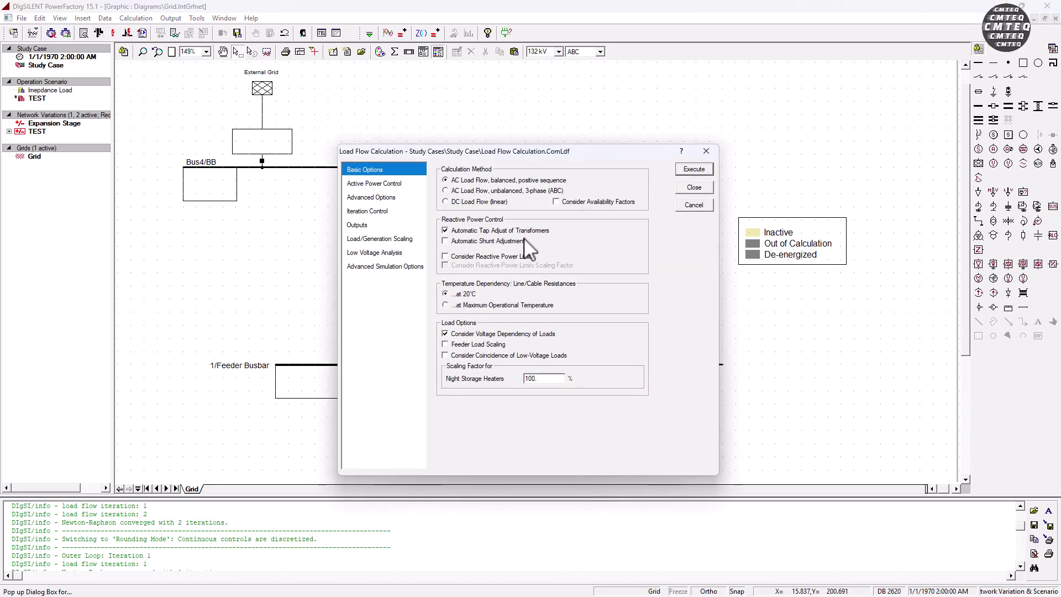
left_click(359, 185)
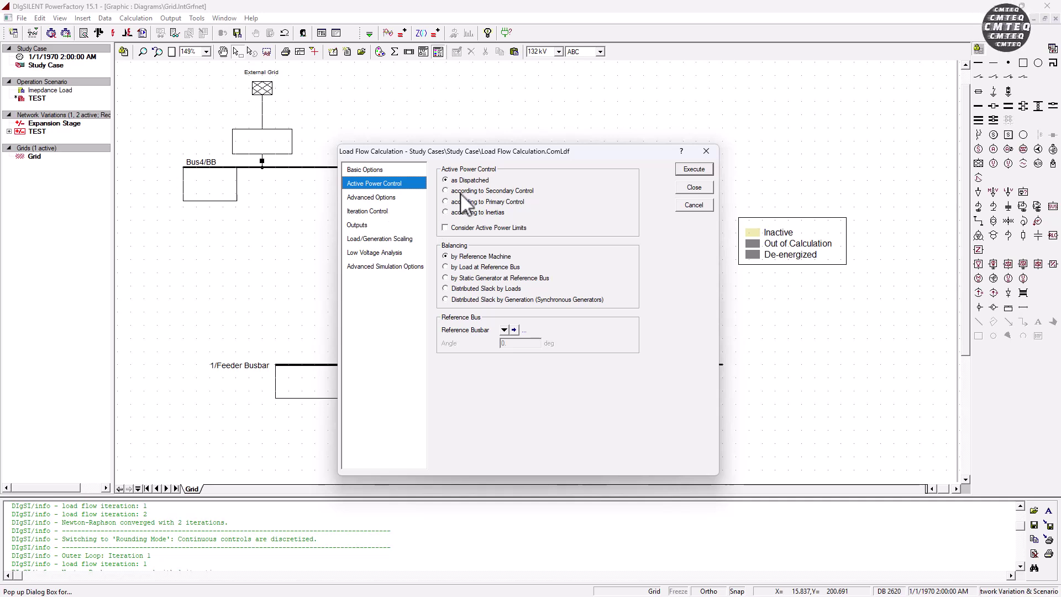
left_click(448, 191)
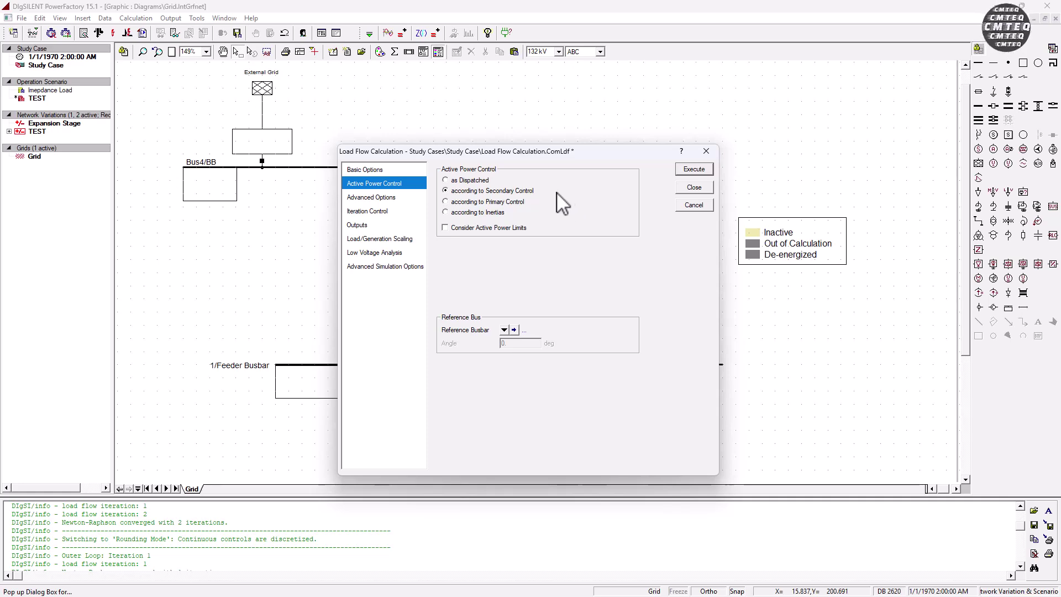
left_click(694, 188)
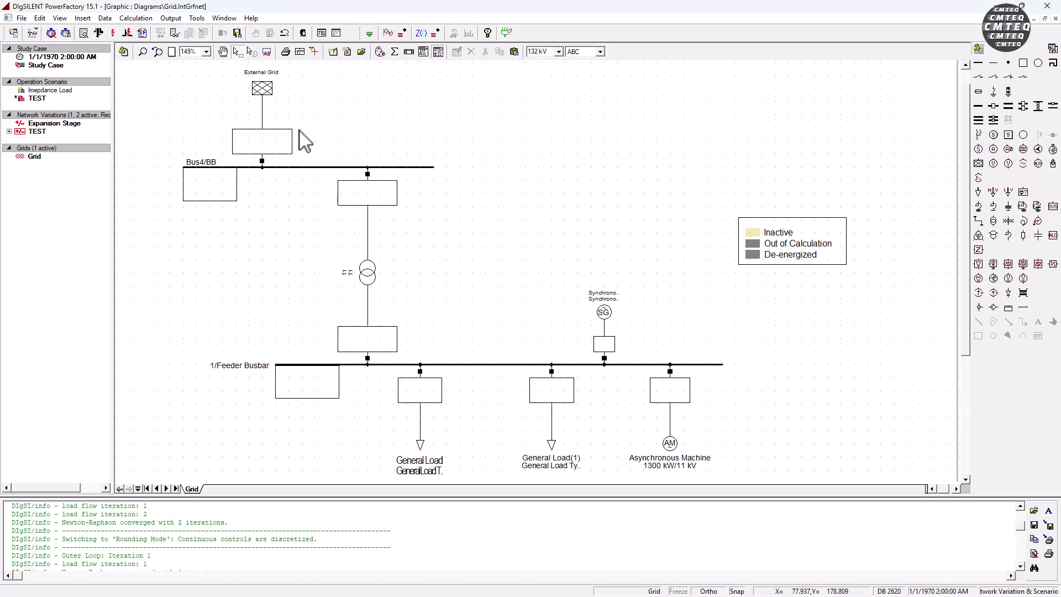
- Make the External Grid a slack bus by setting its load flow Bus Type to SL
double_click(264, 89)
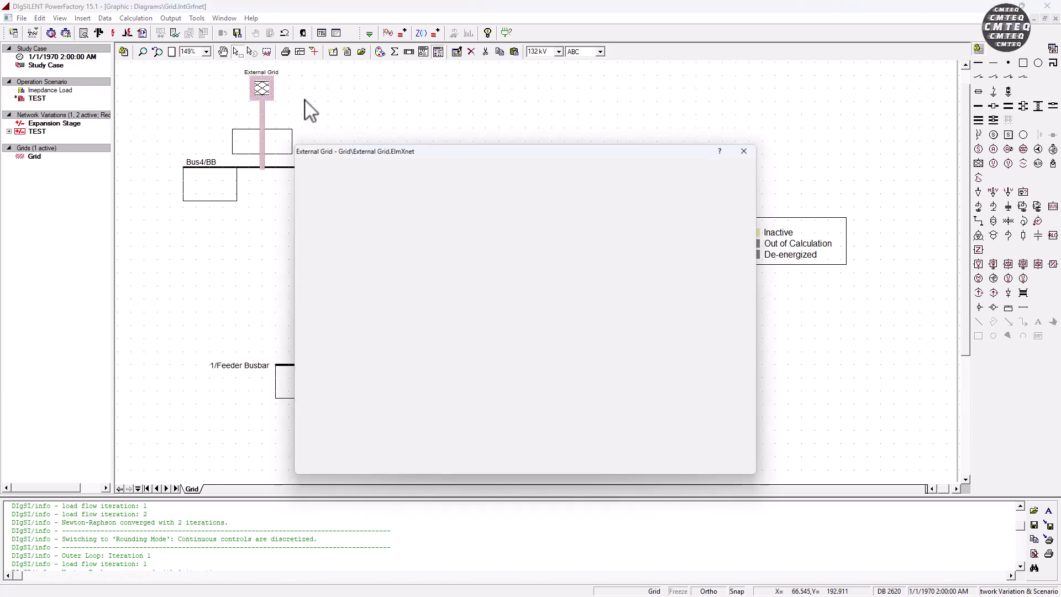
left_click(327, 180)
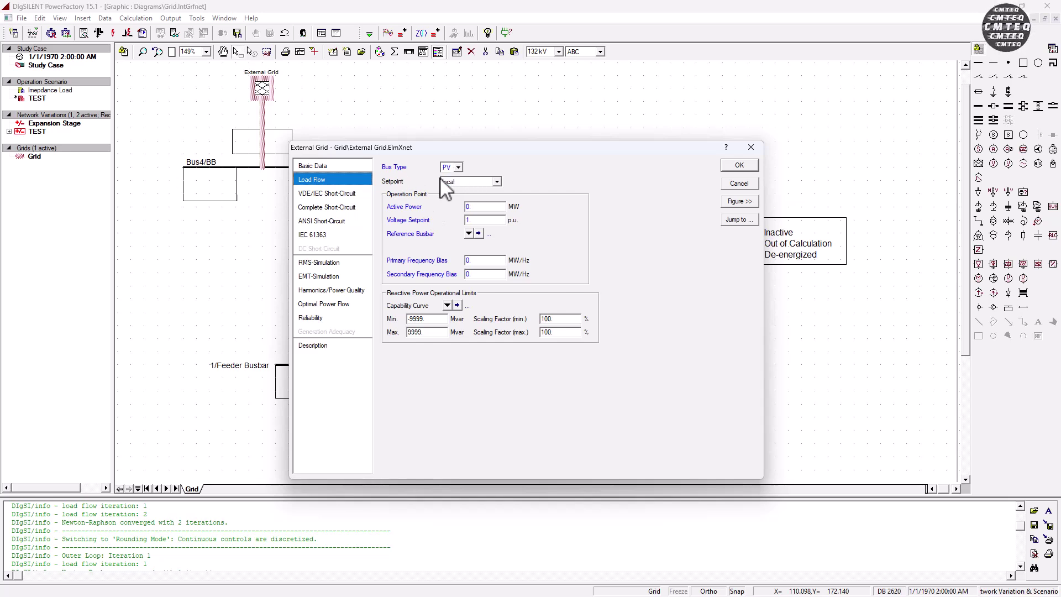
left_click(457, 168)
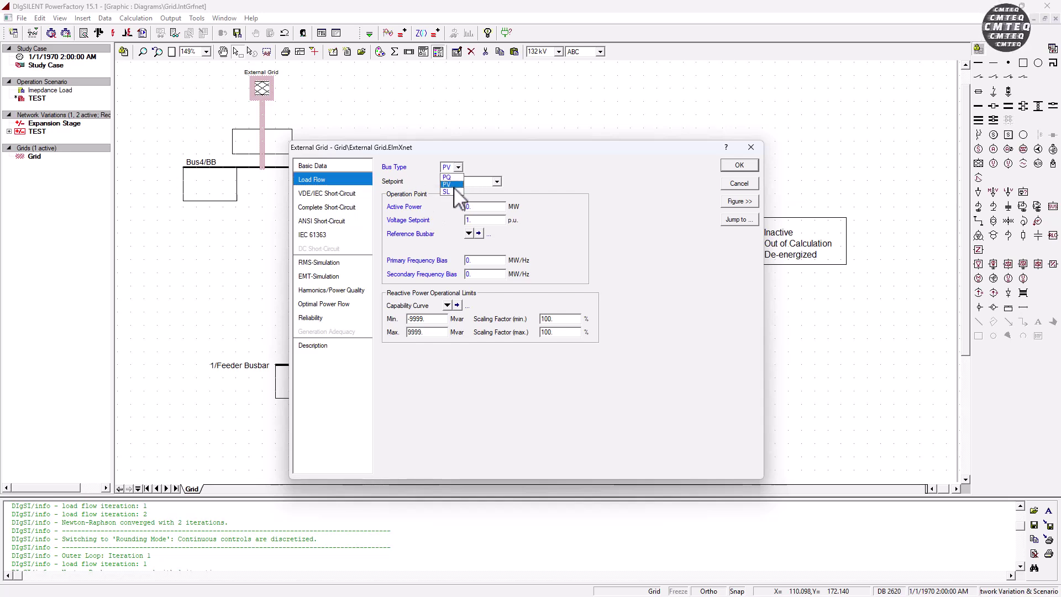
left_click(451, 191)
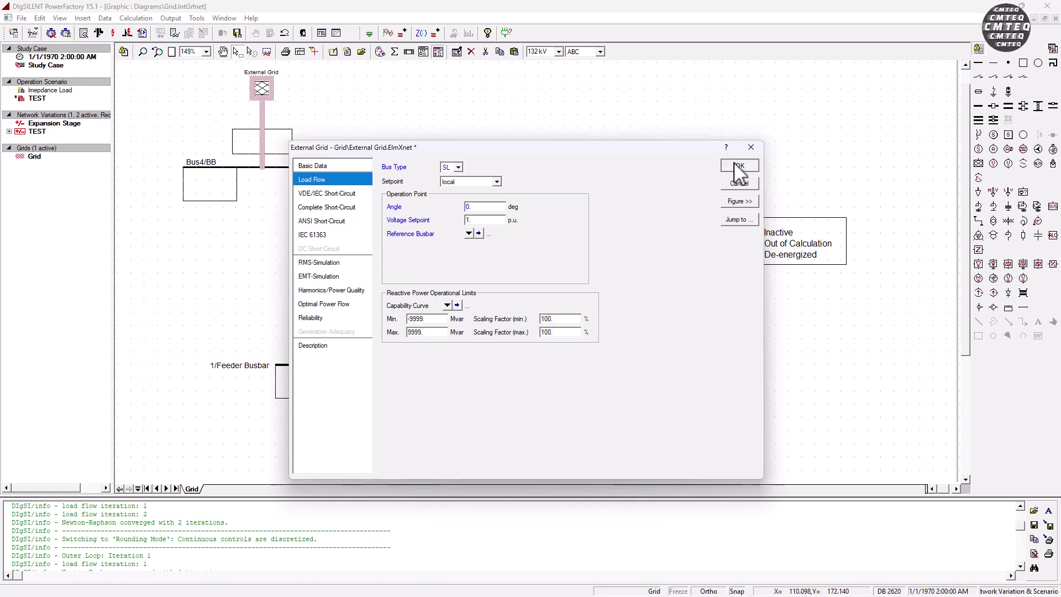
left_click(739, 165)
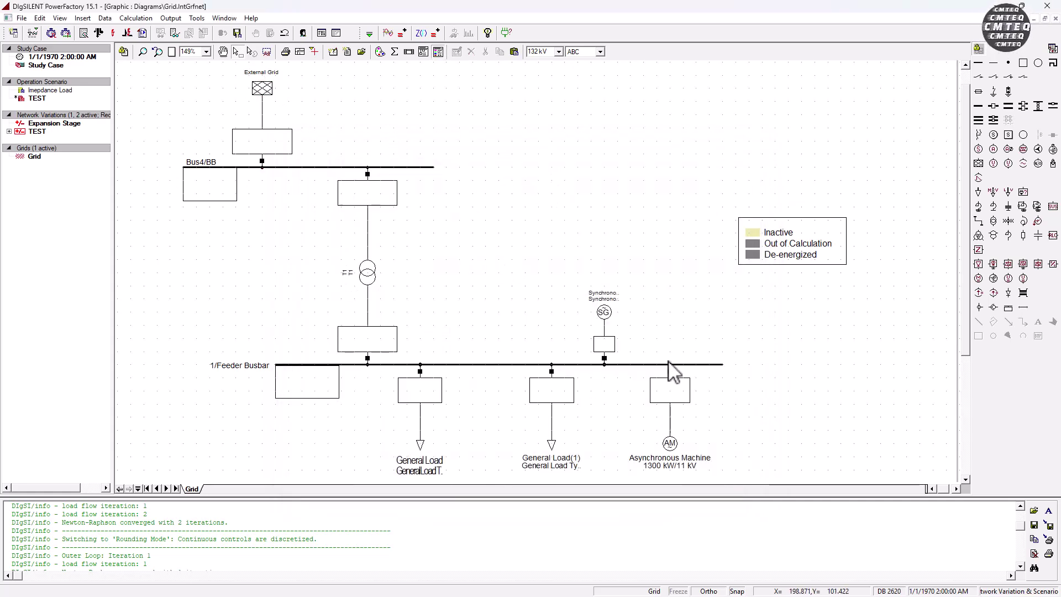
- Recheck the load flow active power control setting, then select the synchronous generator
left_click(98, 33)
left_click(381, 183)
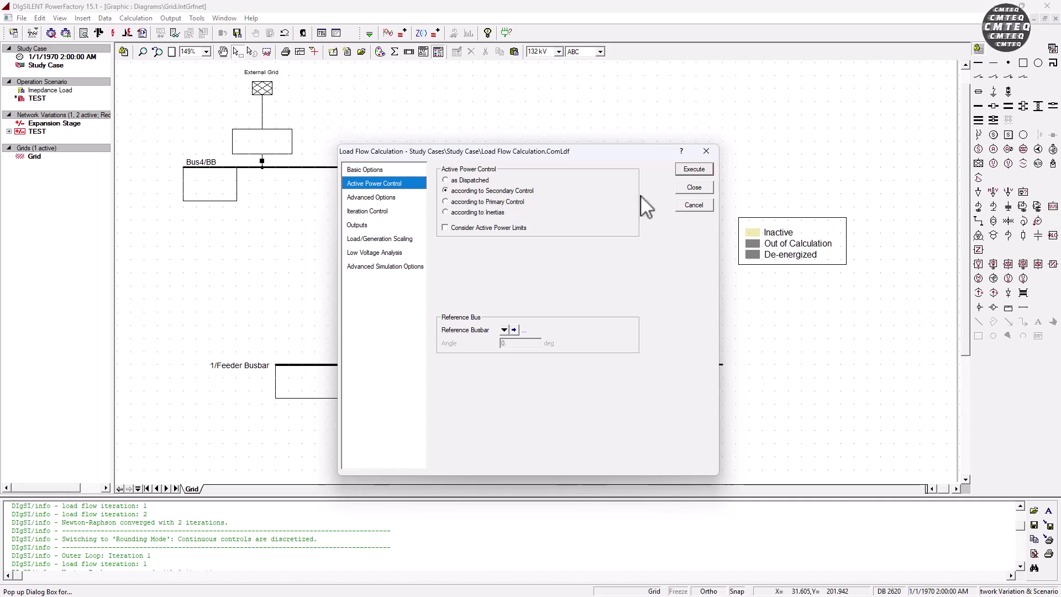
left_click(692, 200)
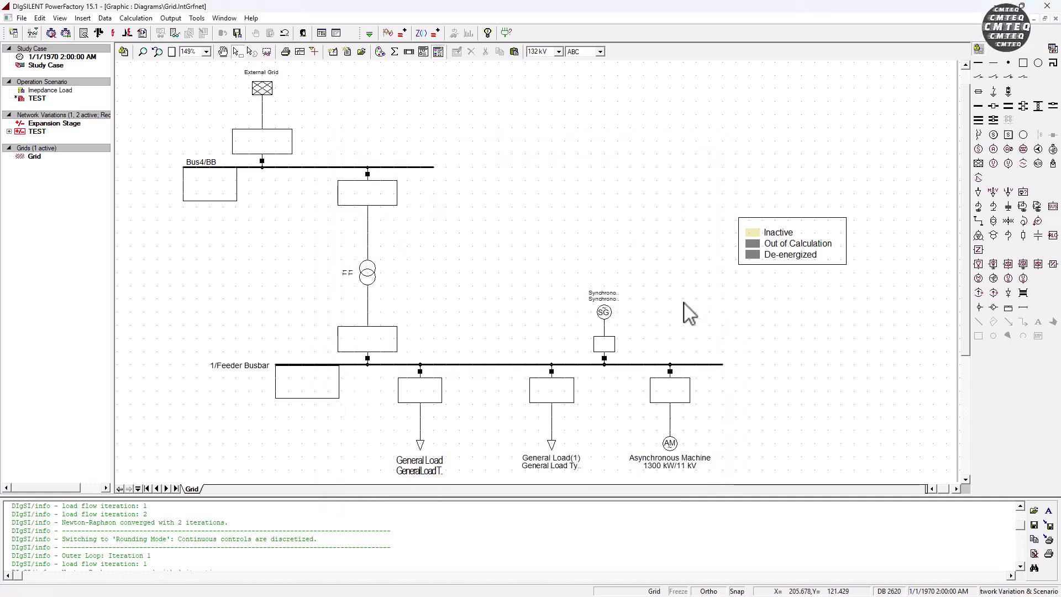
left_click(605, 314)
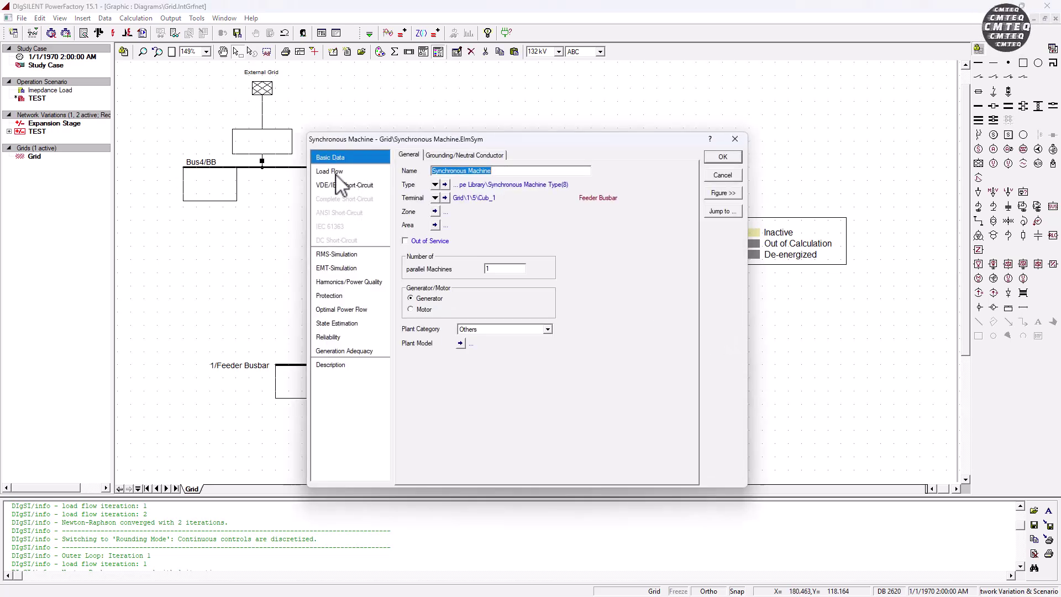
- On the generator's Load Flow page, list the External Station Controller options
left_click(338, 172)
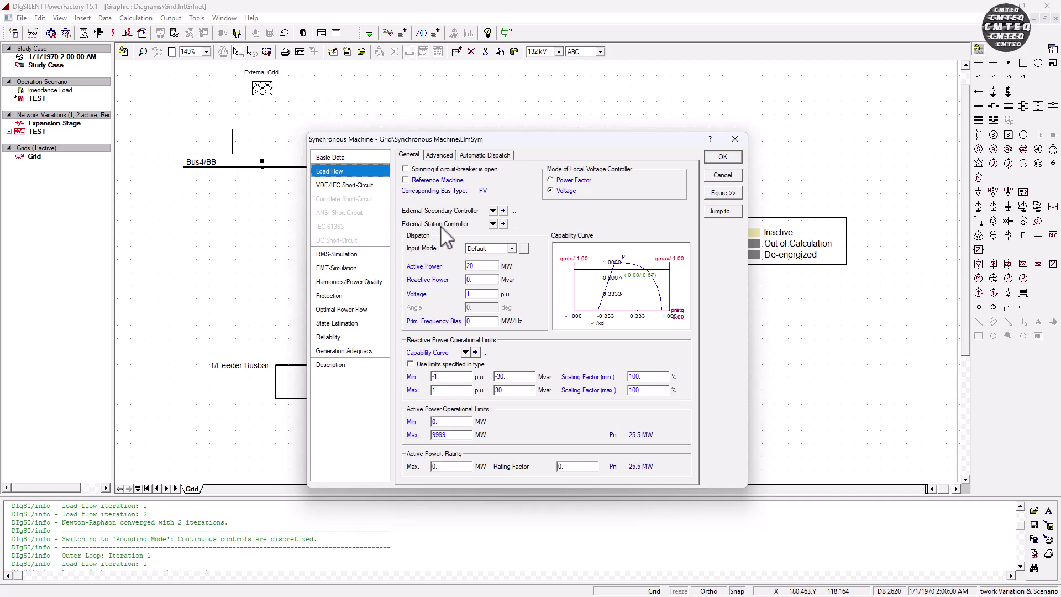
left_click(492, 224)
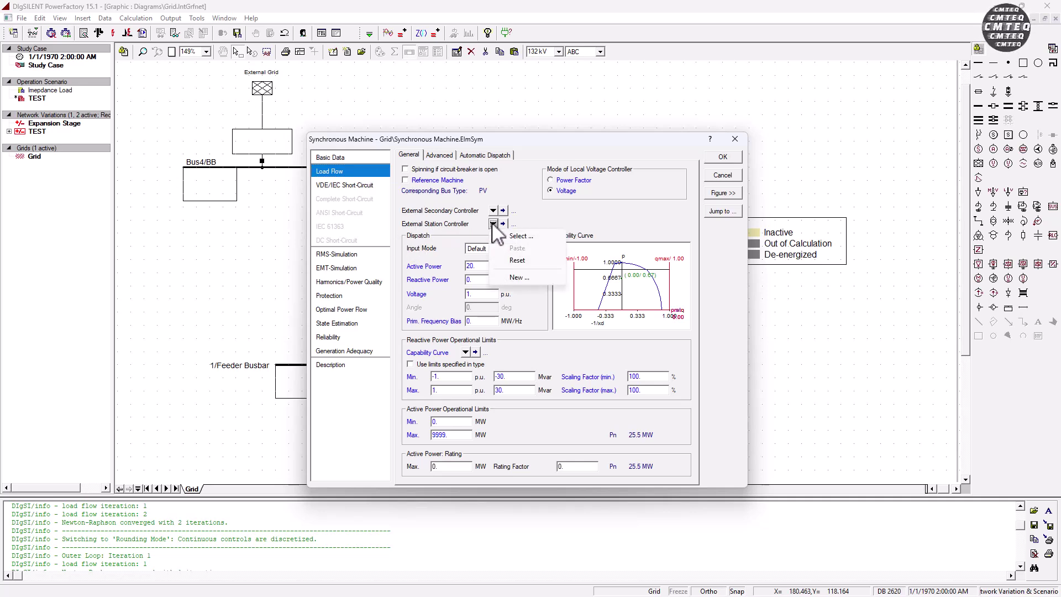
- Create a new station controller in Voltage Control mode at 1 p.u., and reposition its dialog
left_click(544, 279)
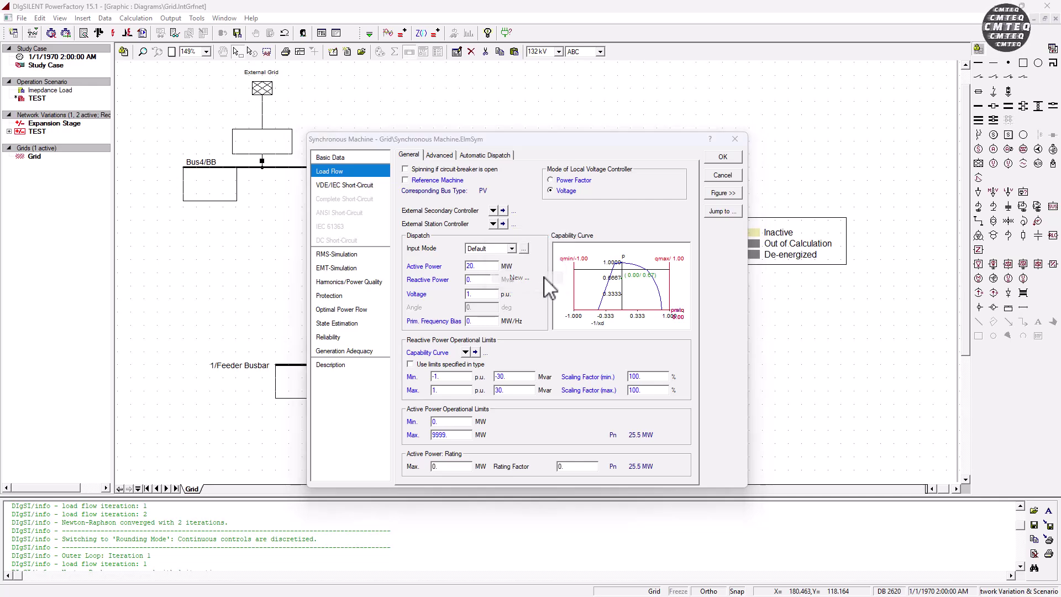
left_click(334, 164)
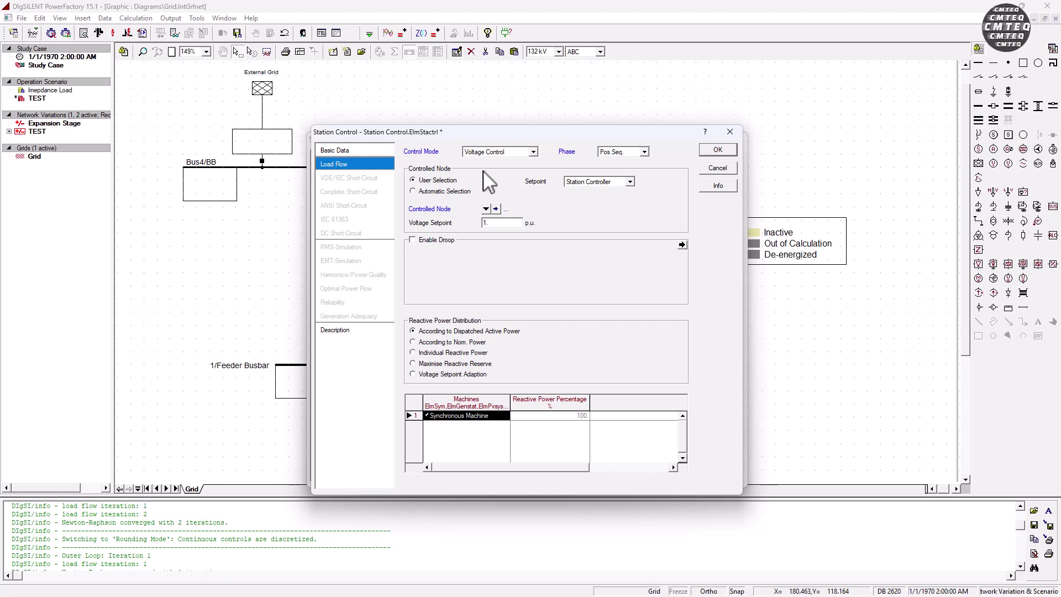
left_click(534, 152)
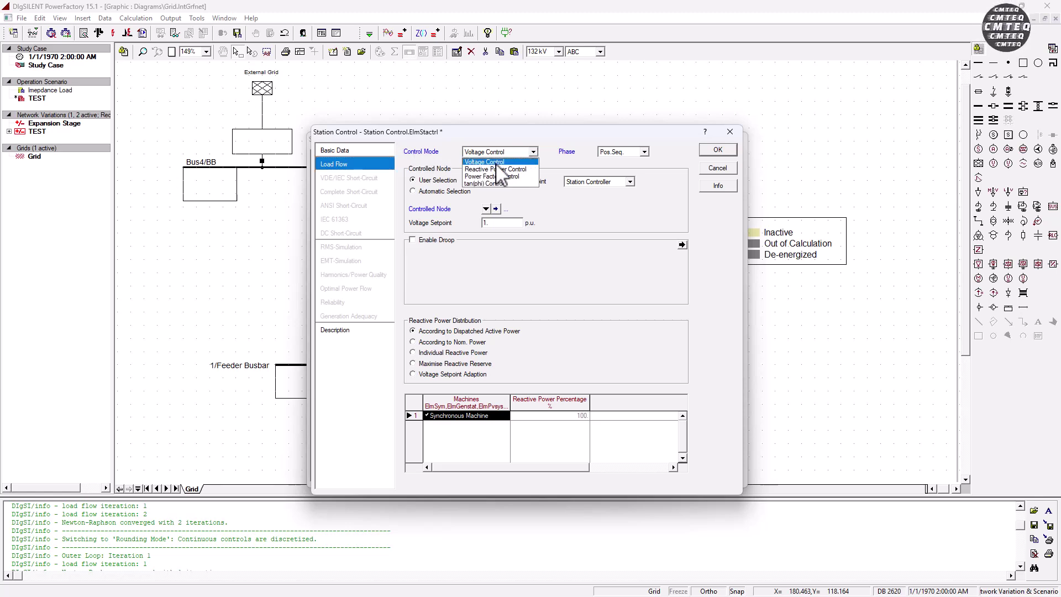
left_click(498, 162)
left_click(492, 152)
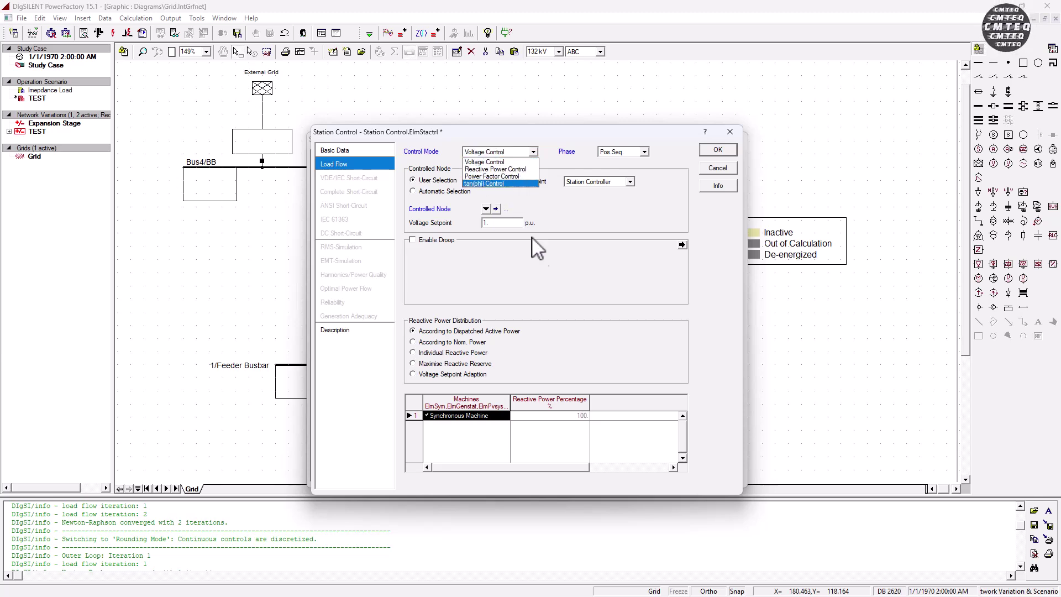
left_click(541, 267)
left_click_drag(501, 138, 623, 118)
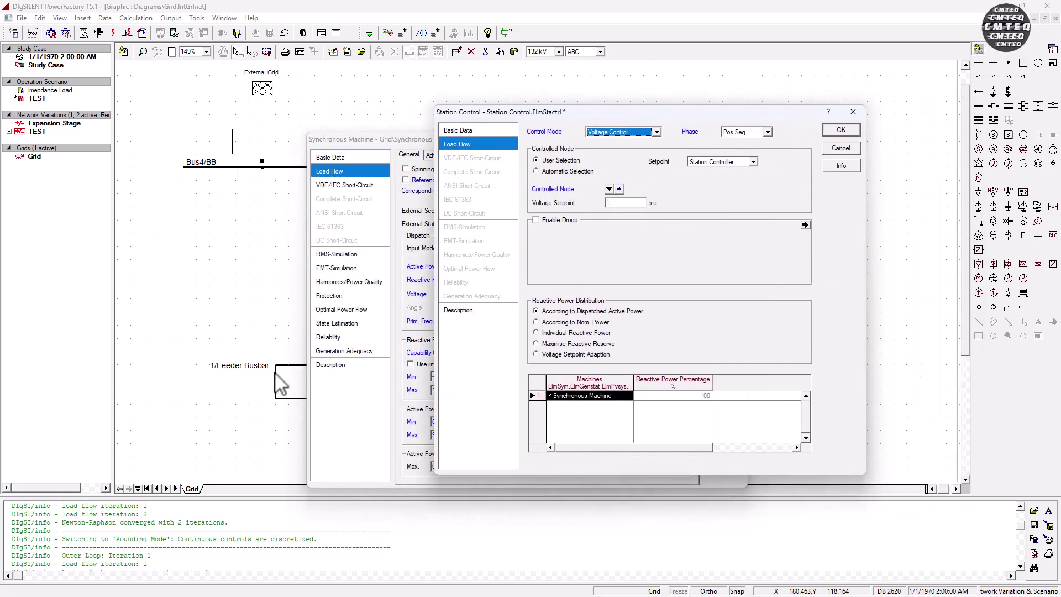
left_click_drag(554, 115, 472, 122)
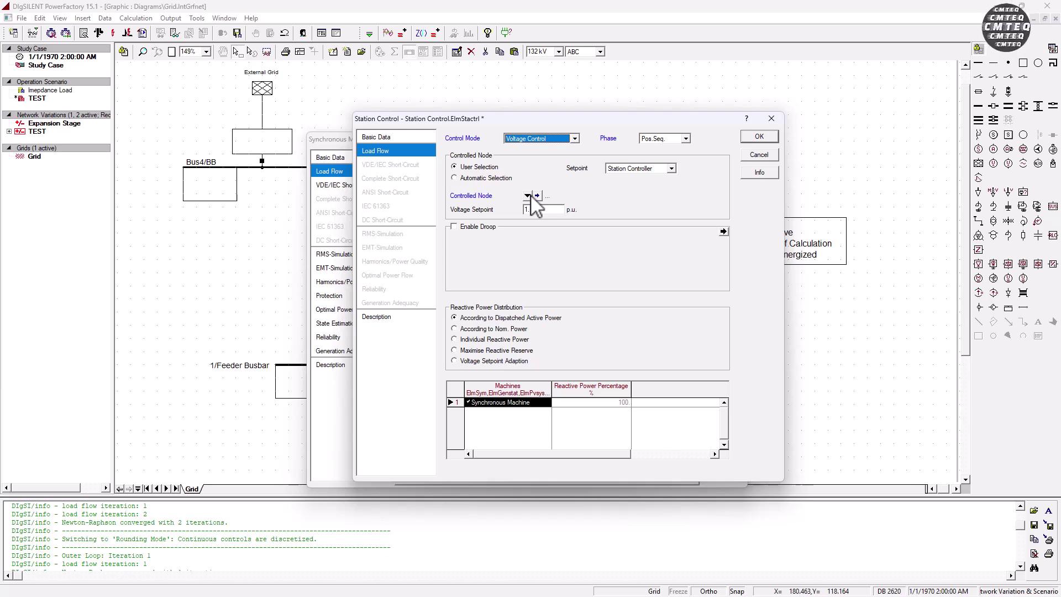
- Set the station controller's controlled node to Feeder Busbar from the grid's terminal list
left_click(528, 196)
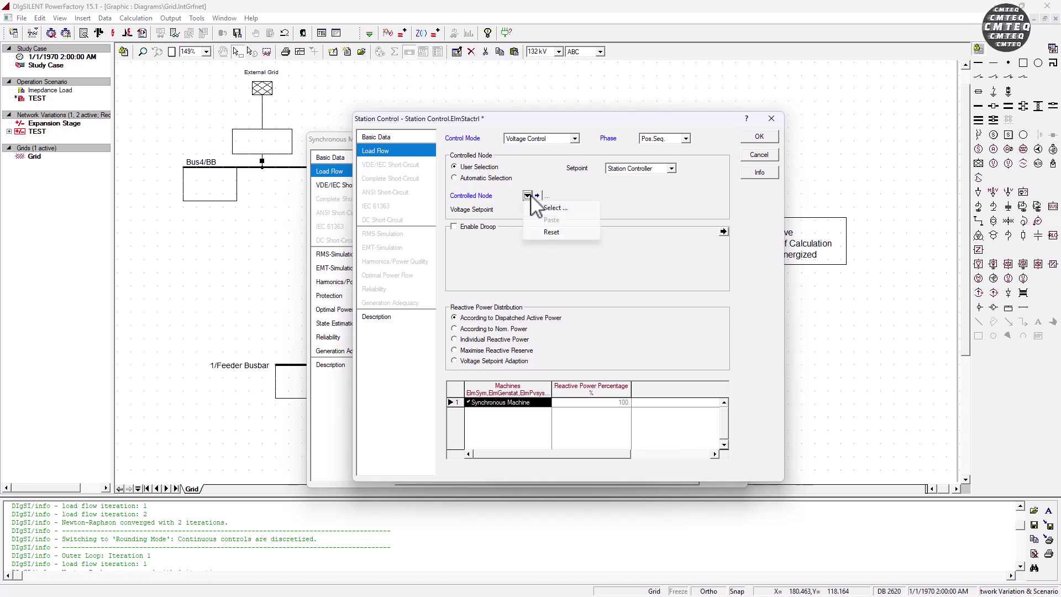
left_click(553, 208)
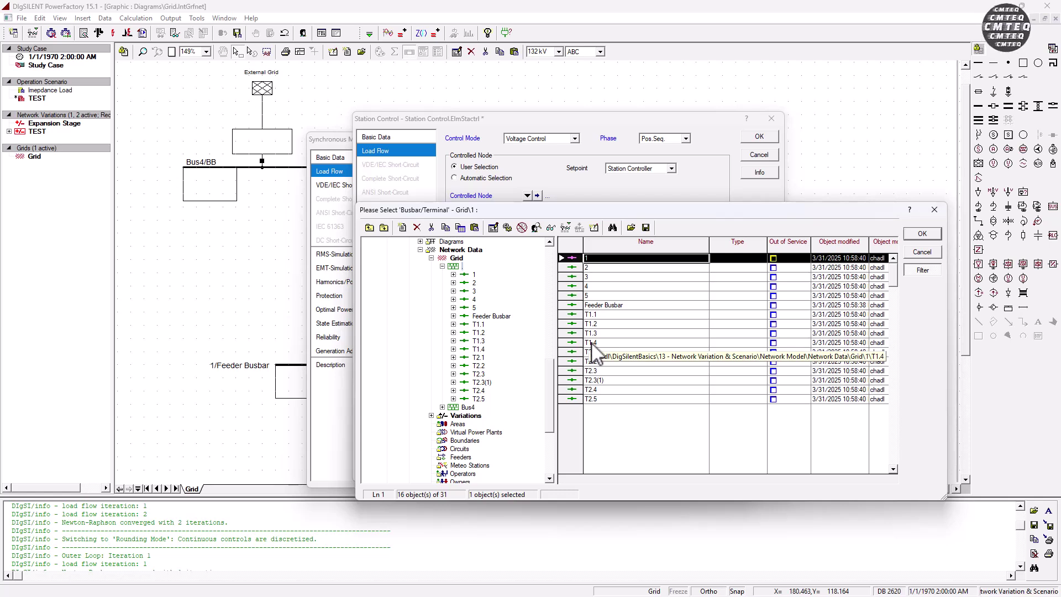
left_click(585, 306)
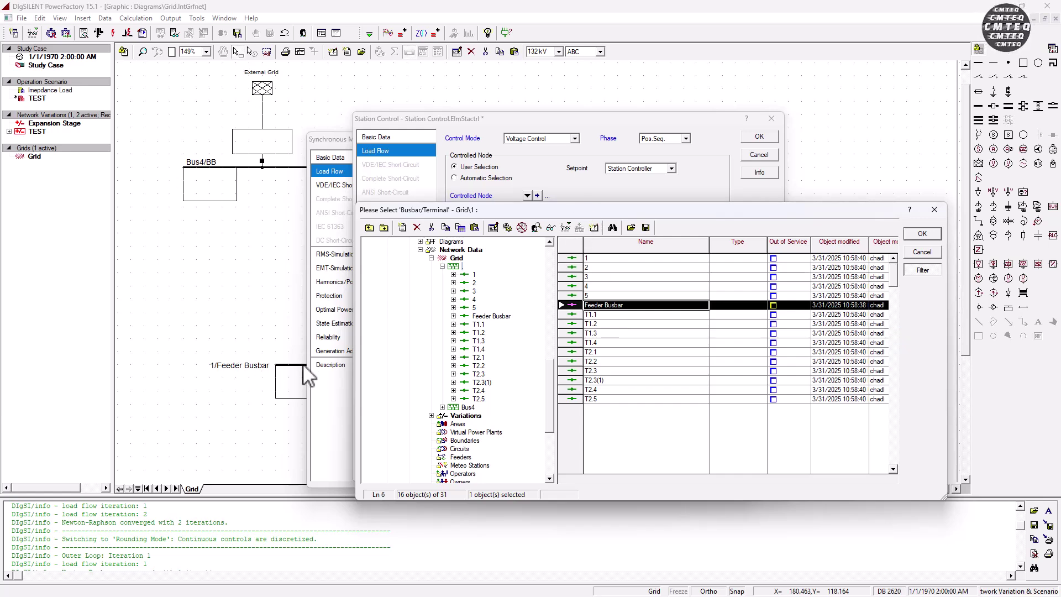
left_click(921, 233)
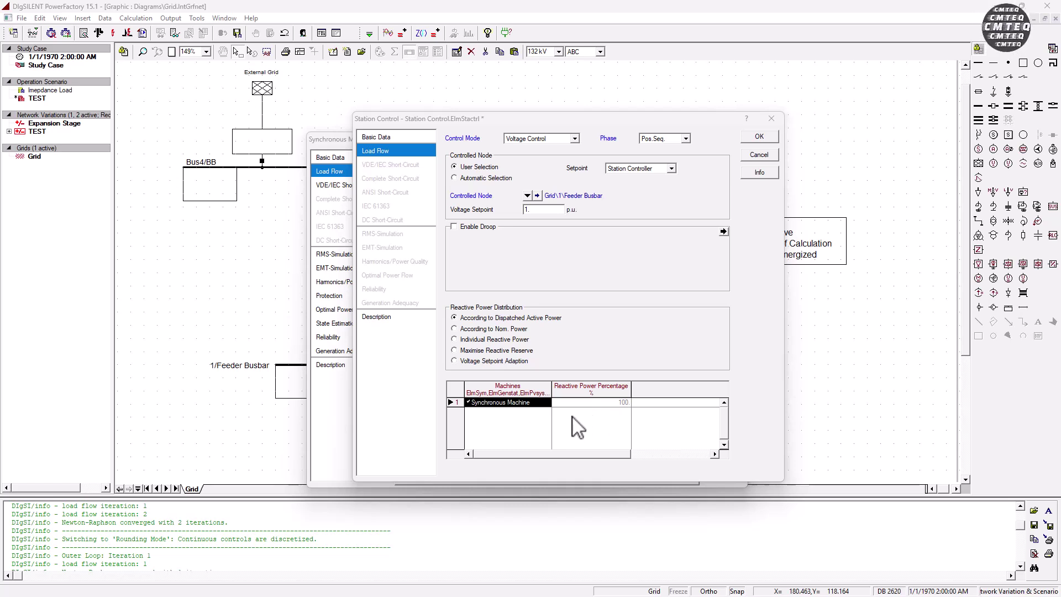
- Review the controlled machine entry, then confirm Station Control(2) and the synchronous machine settings
left_click(627, 402)
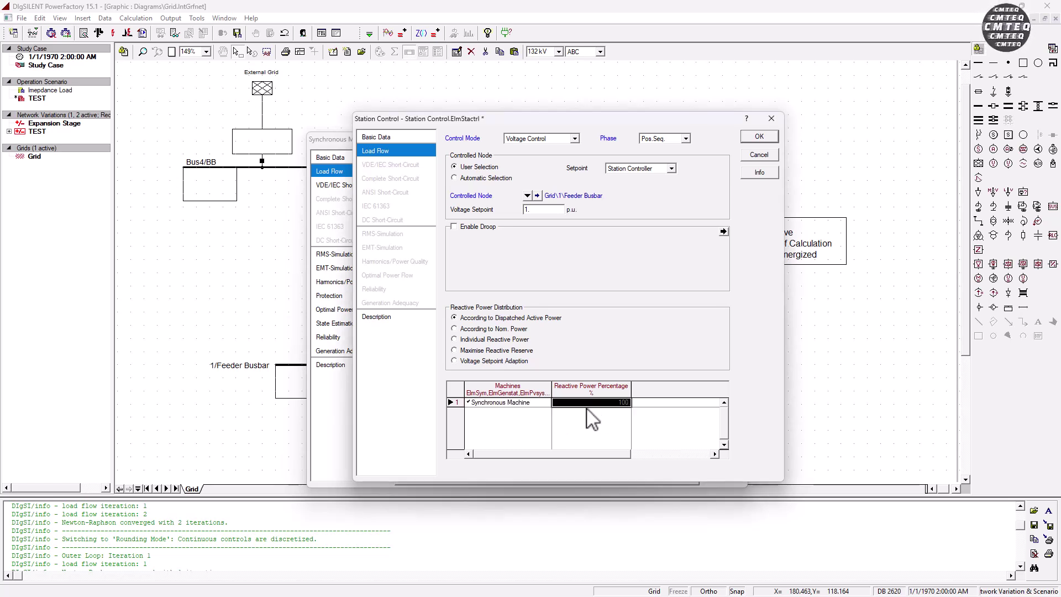
left_click(506, 405)
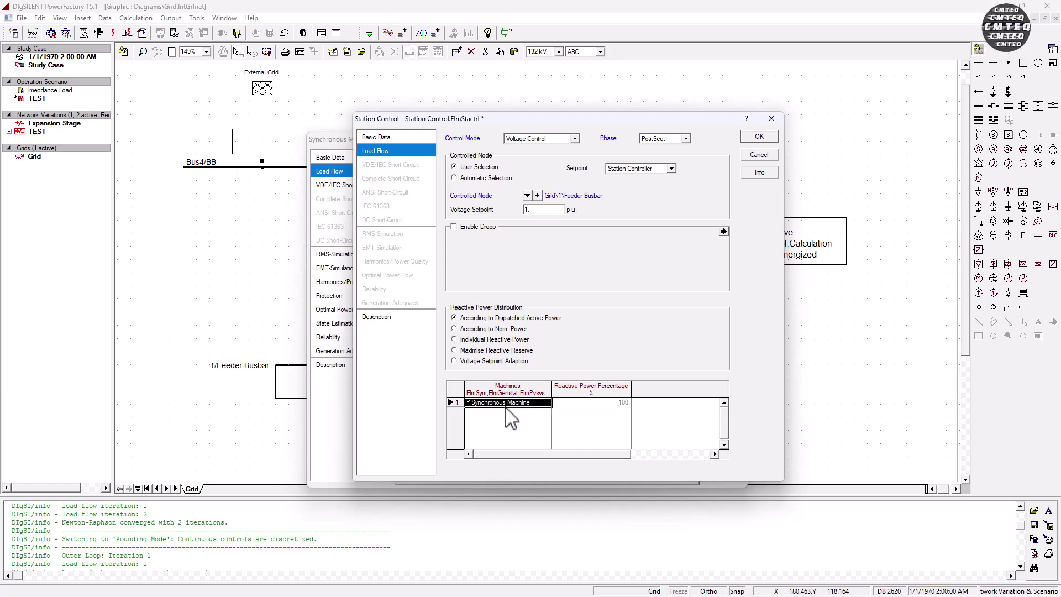
left_click_drag(675, 118, 688, 130)
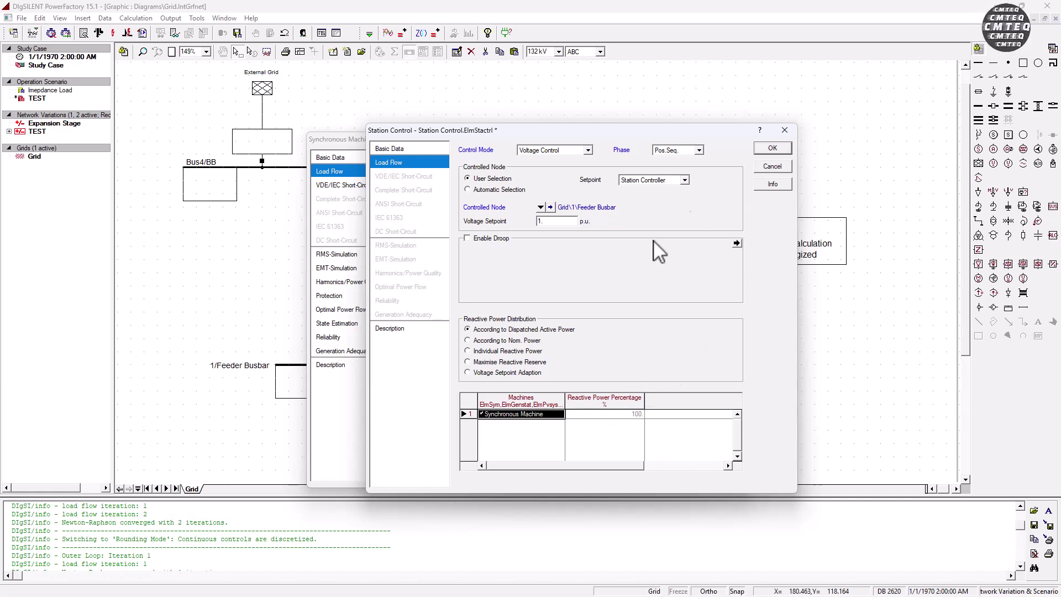
left_click(772, 149)
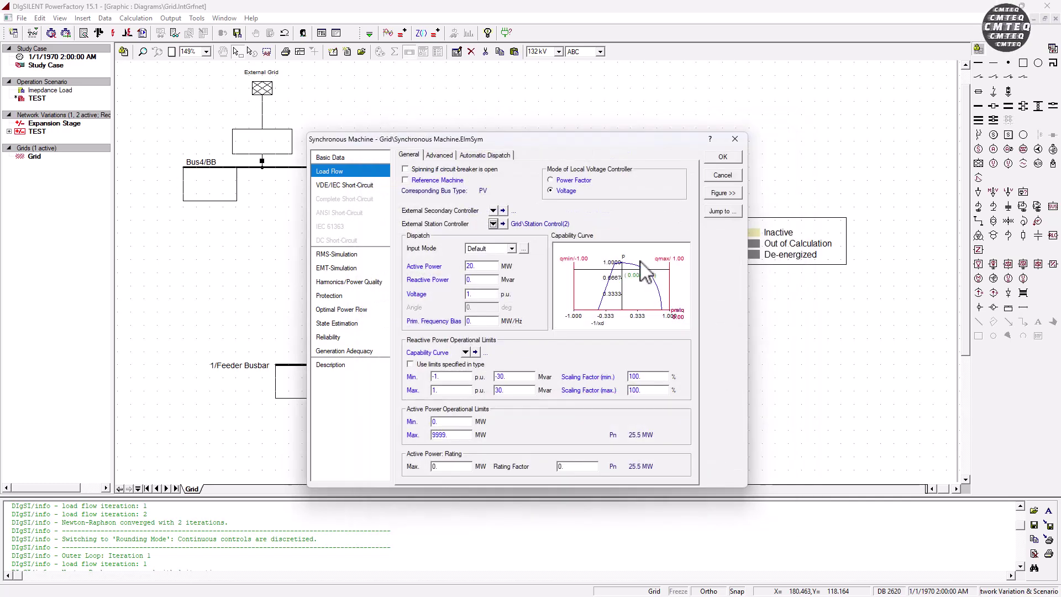
left_click(722, 157)
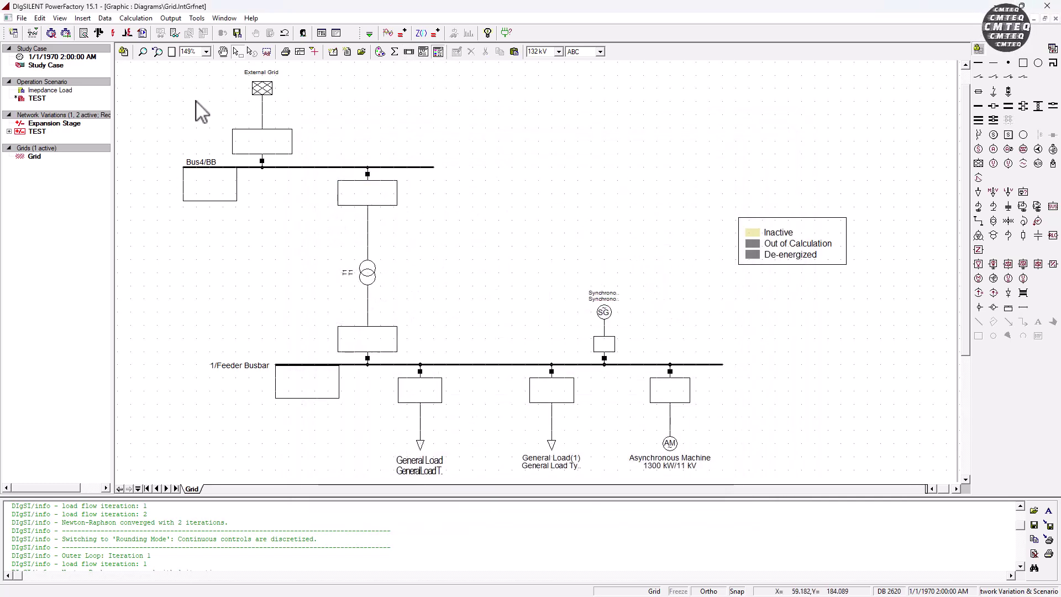
- Run a load flow with Consider Reactive Power Limits enabled
left_click(98, 32)
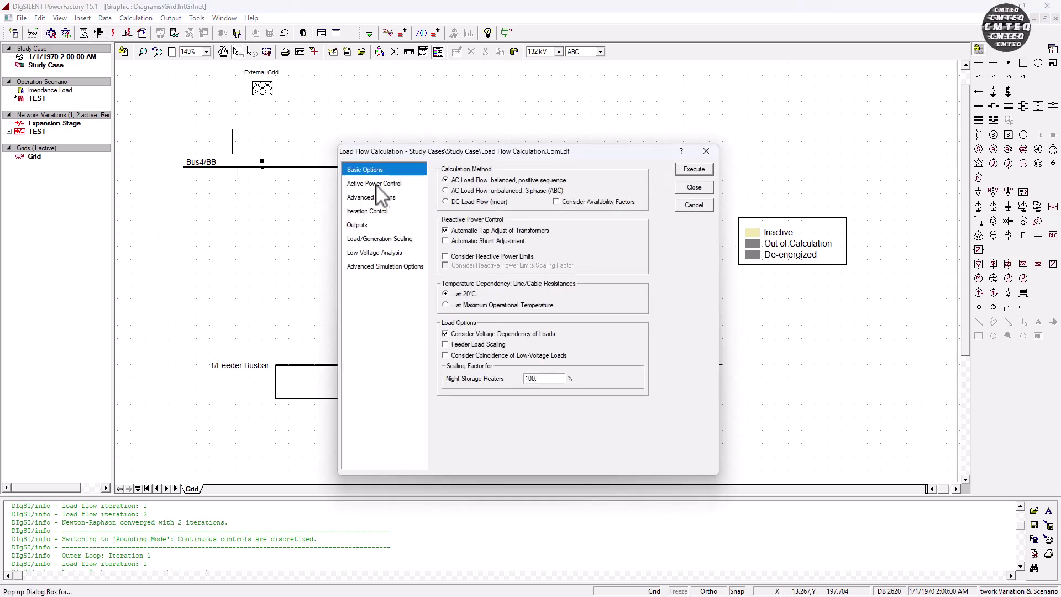
left_click(378, 184)
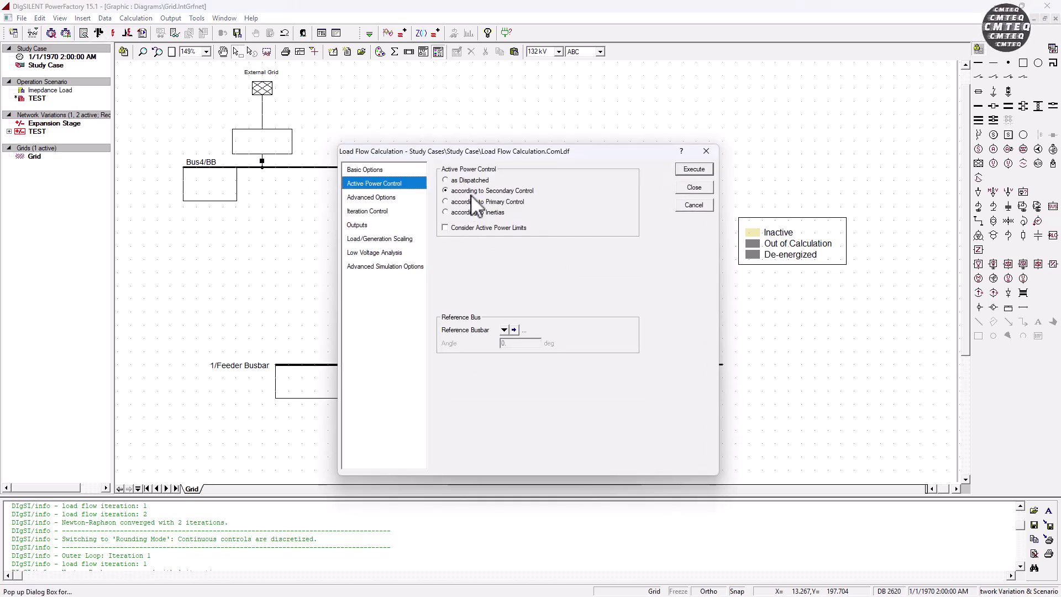
left_click(356, 171)
left_click(455, 256)
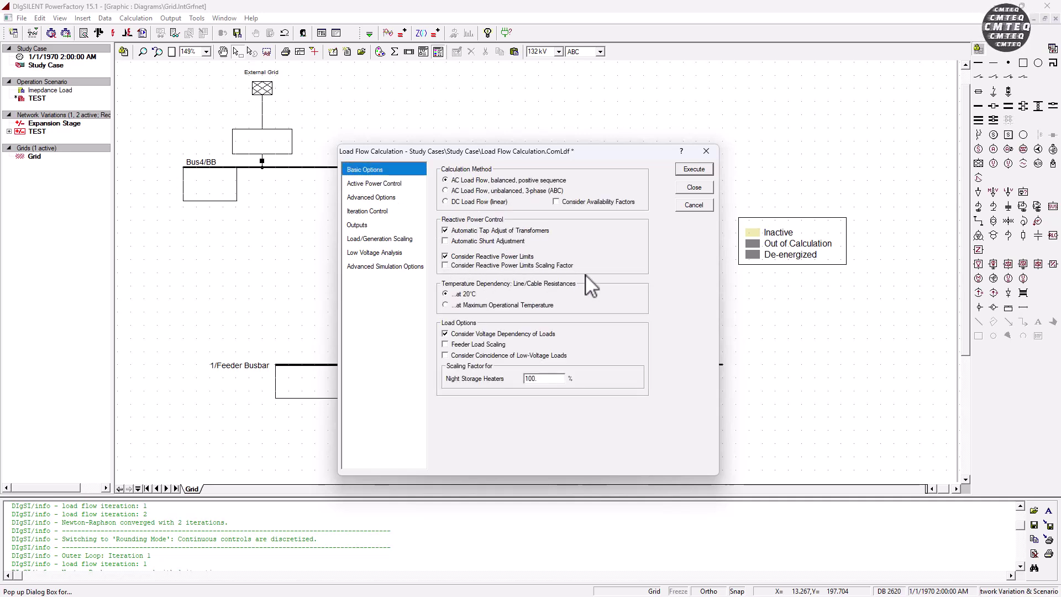
left_click(696, 170)
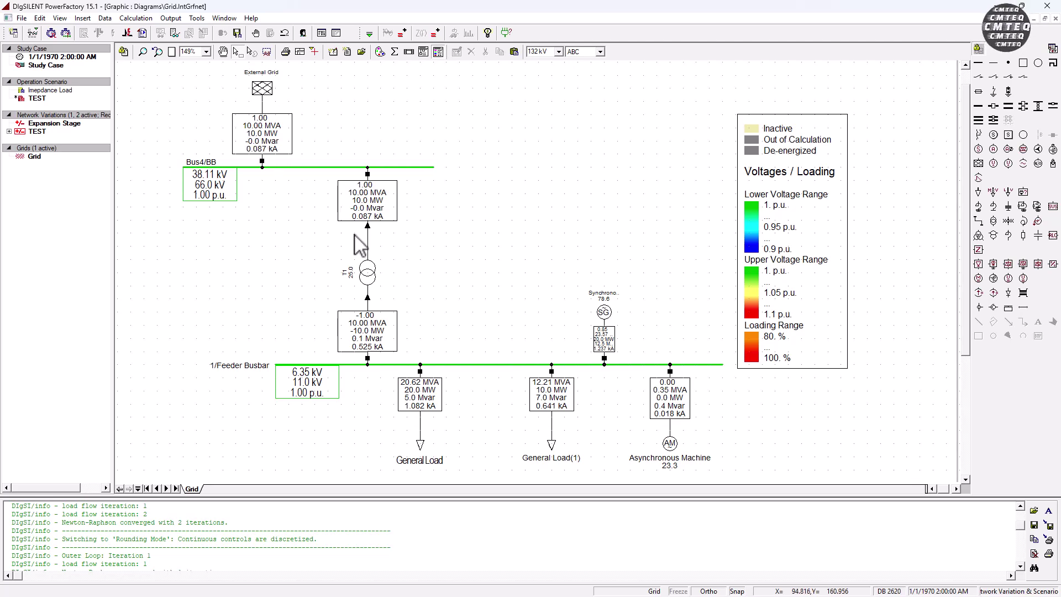
- Set the generator's result box font to Regular size 6, then deselect the machine
left_click(599, 343)
right_click(597, 344)
left_click(636, 435)
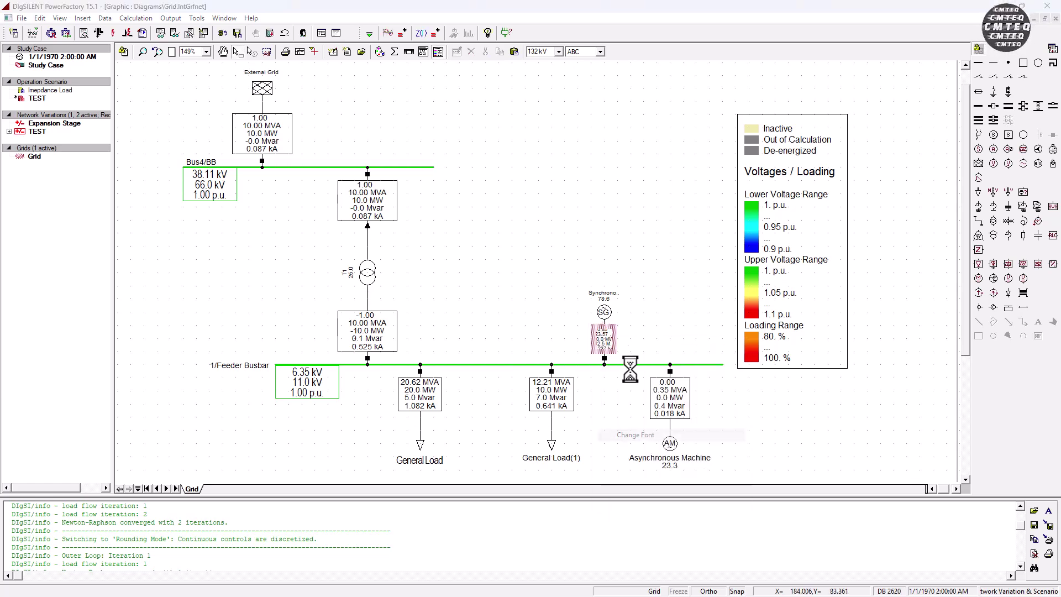
left_click(536, 291)
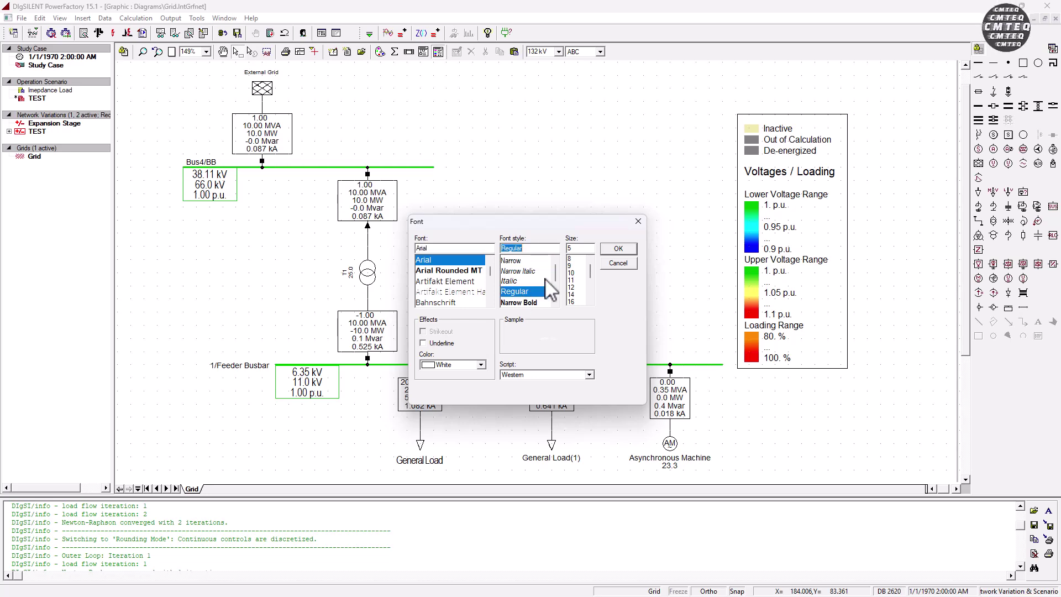
double_click(573, 249)
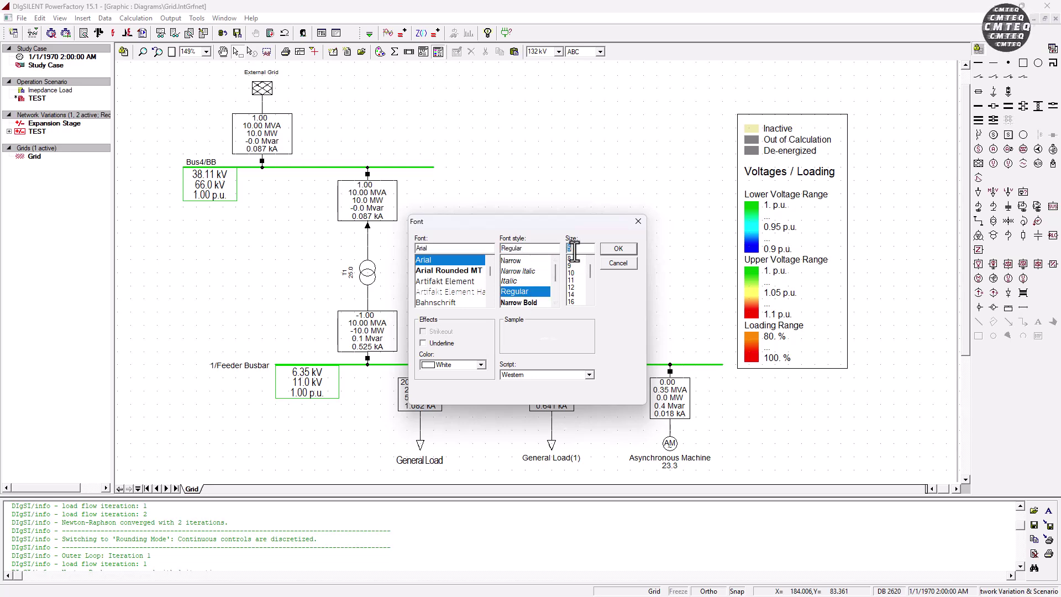
left_click(618, 248)
left_click(652, 336)
left_click(604, 308)
left_click(669, 334)
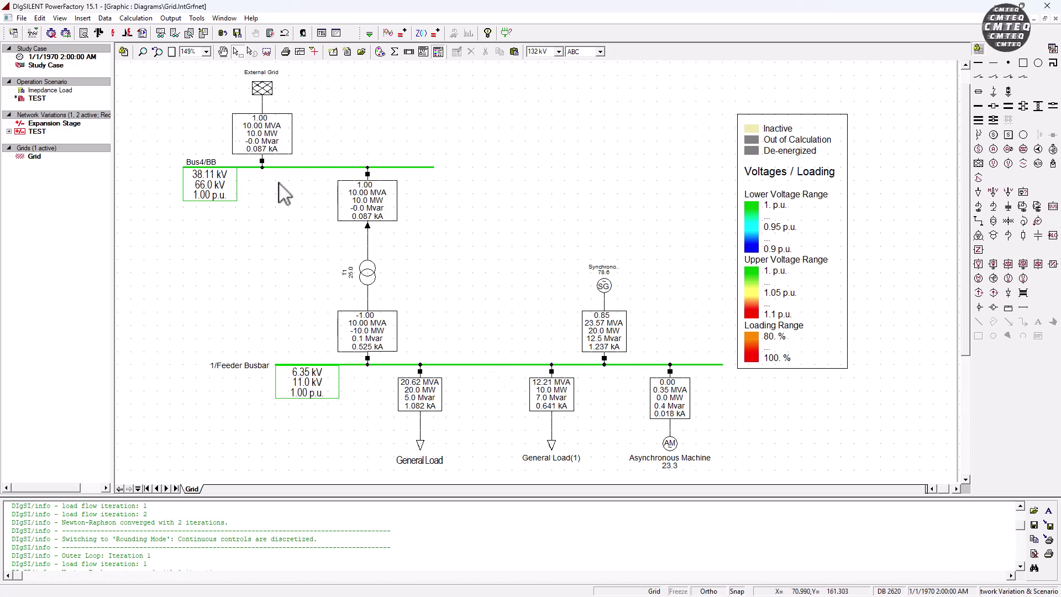
left_click(99, 33)
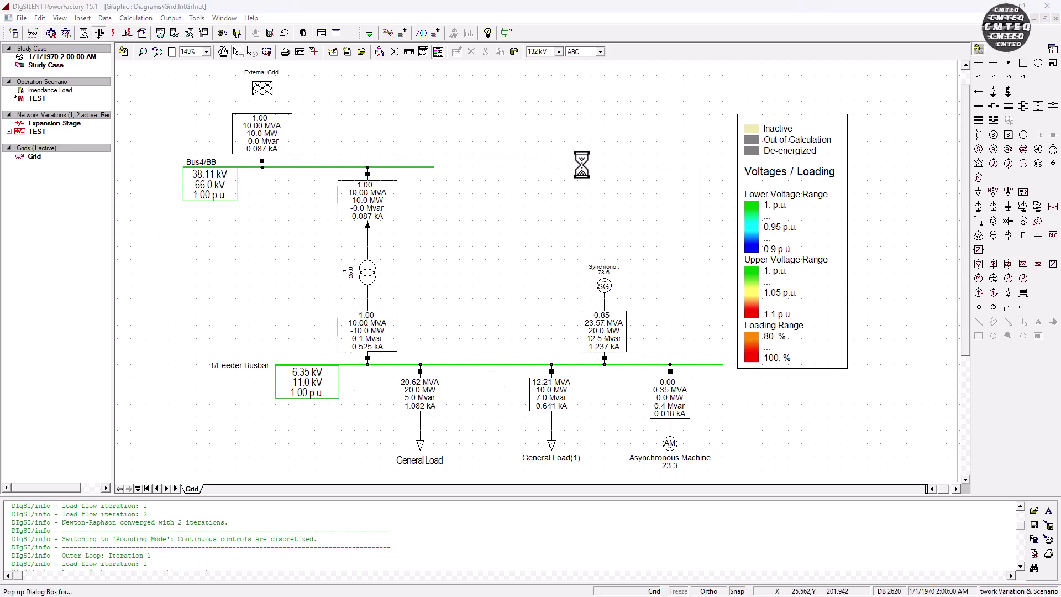
left_click(692, 171)
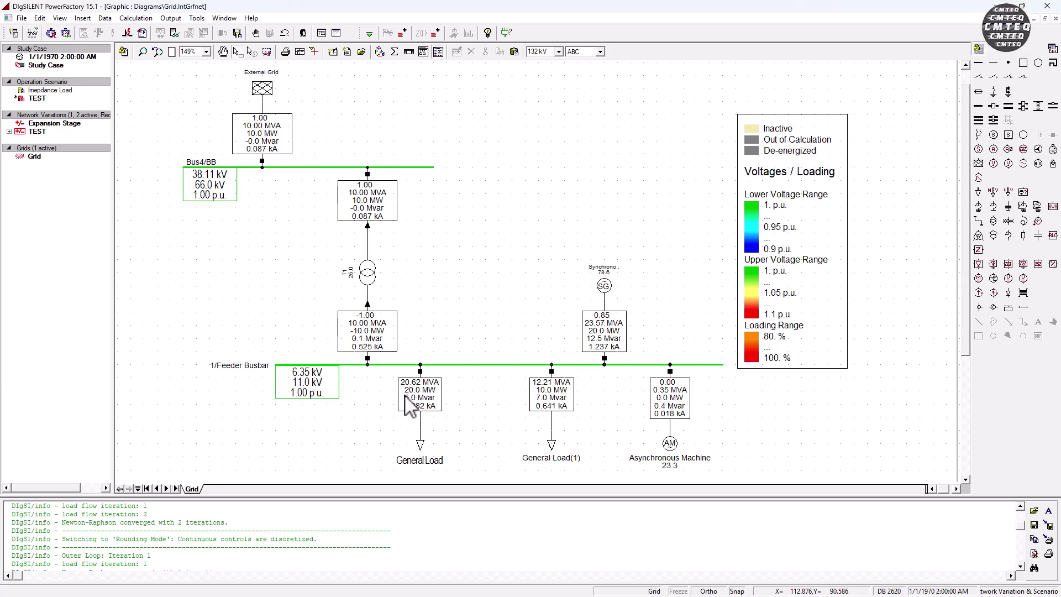
mouse_move(412, 394)
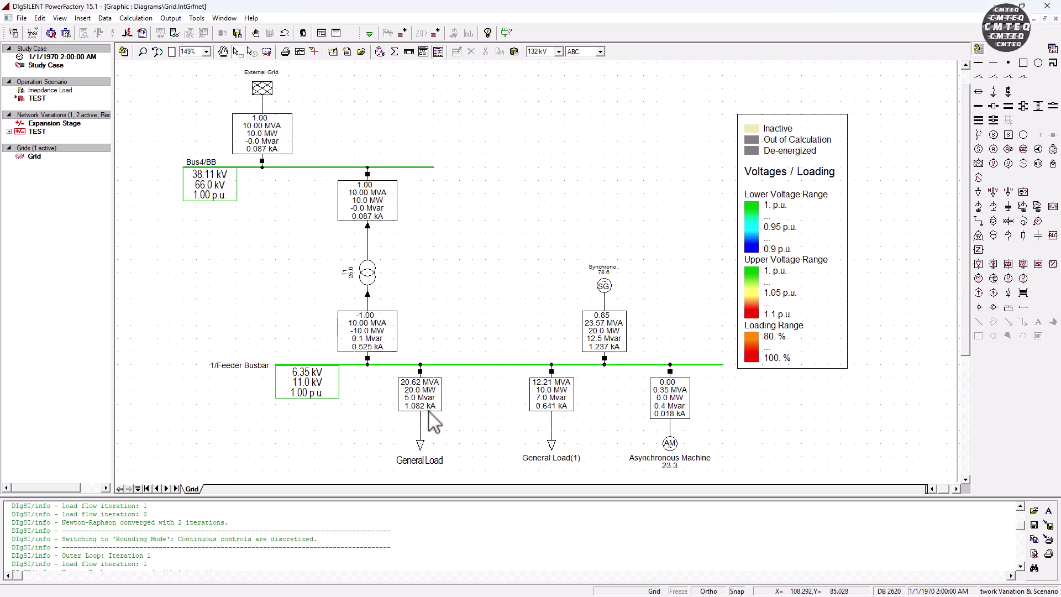